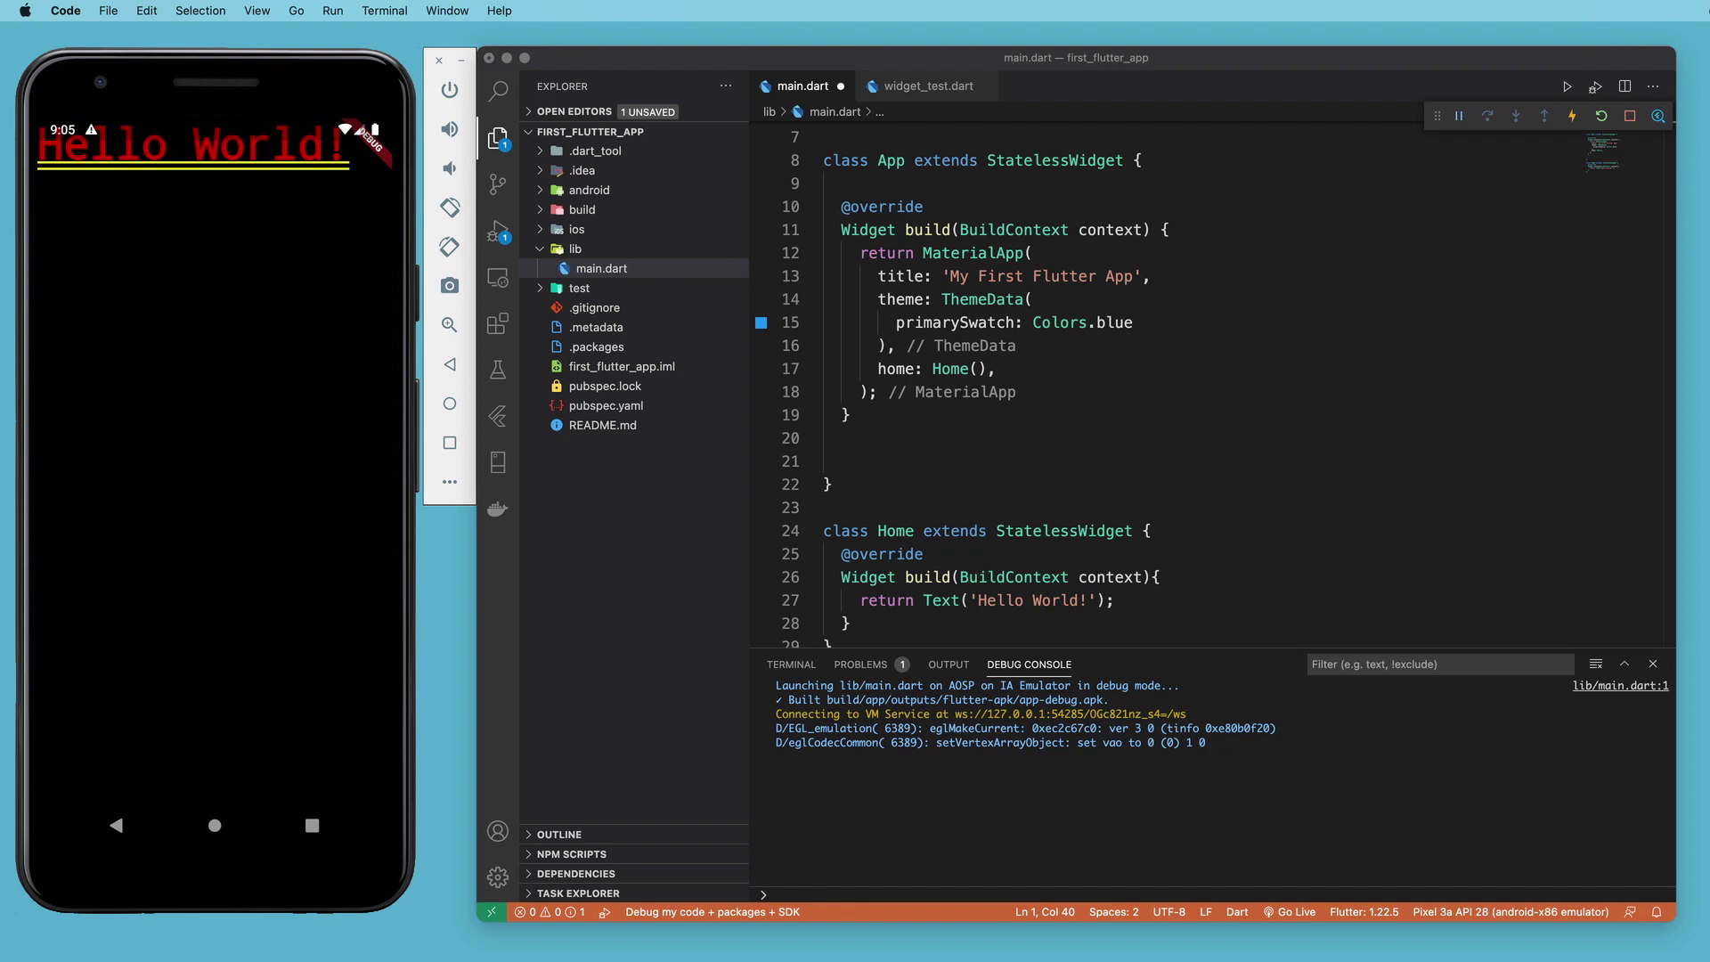
- Bring the flutter.dev browser forward and go from Docs to the Flutter widget catalog
mouse_move(1469, 942)
mouse_down()
mouse_move(1199, 298)
mouse_move(834, 47)
mouse_move(797, 46)
mouse_up()
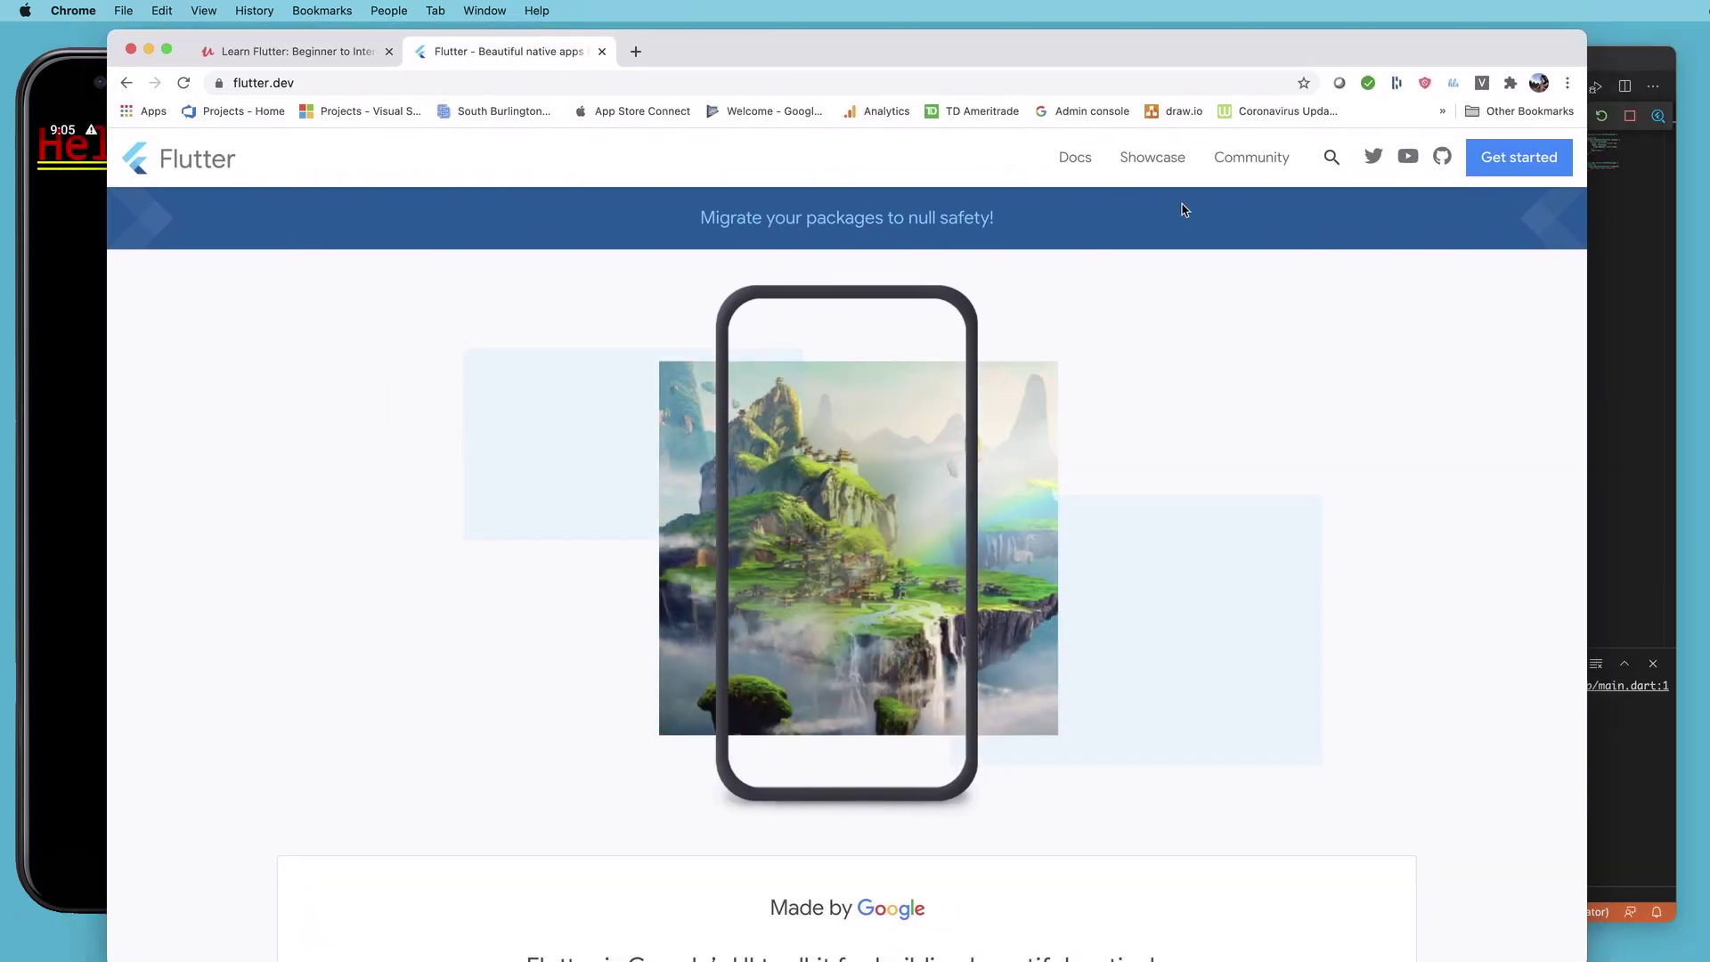
click(1072, 160)
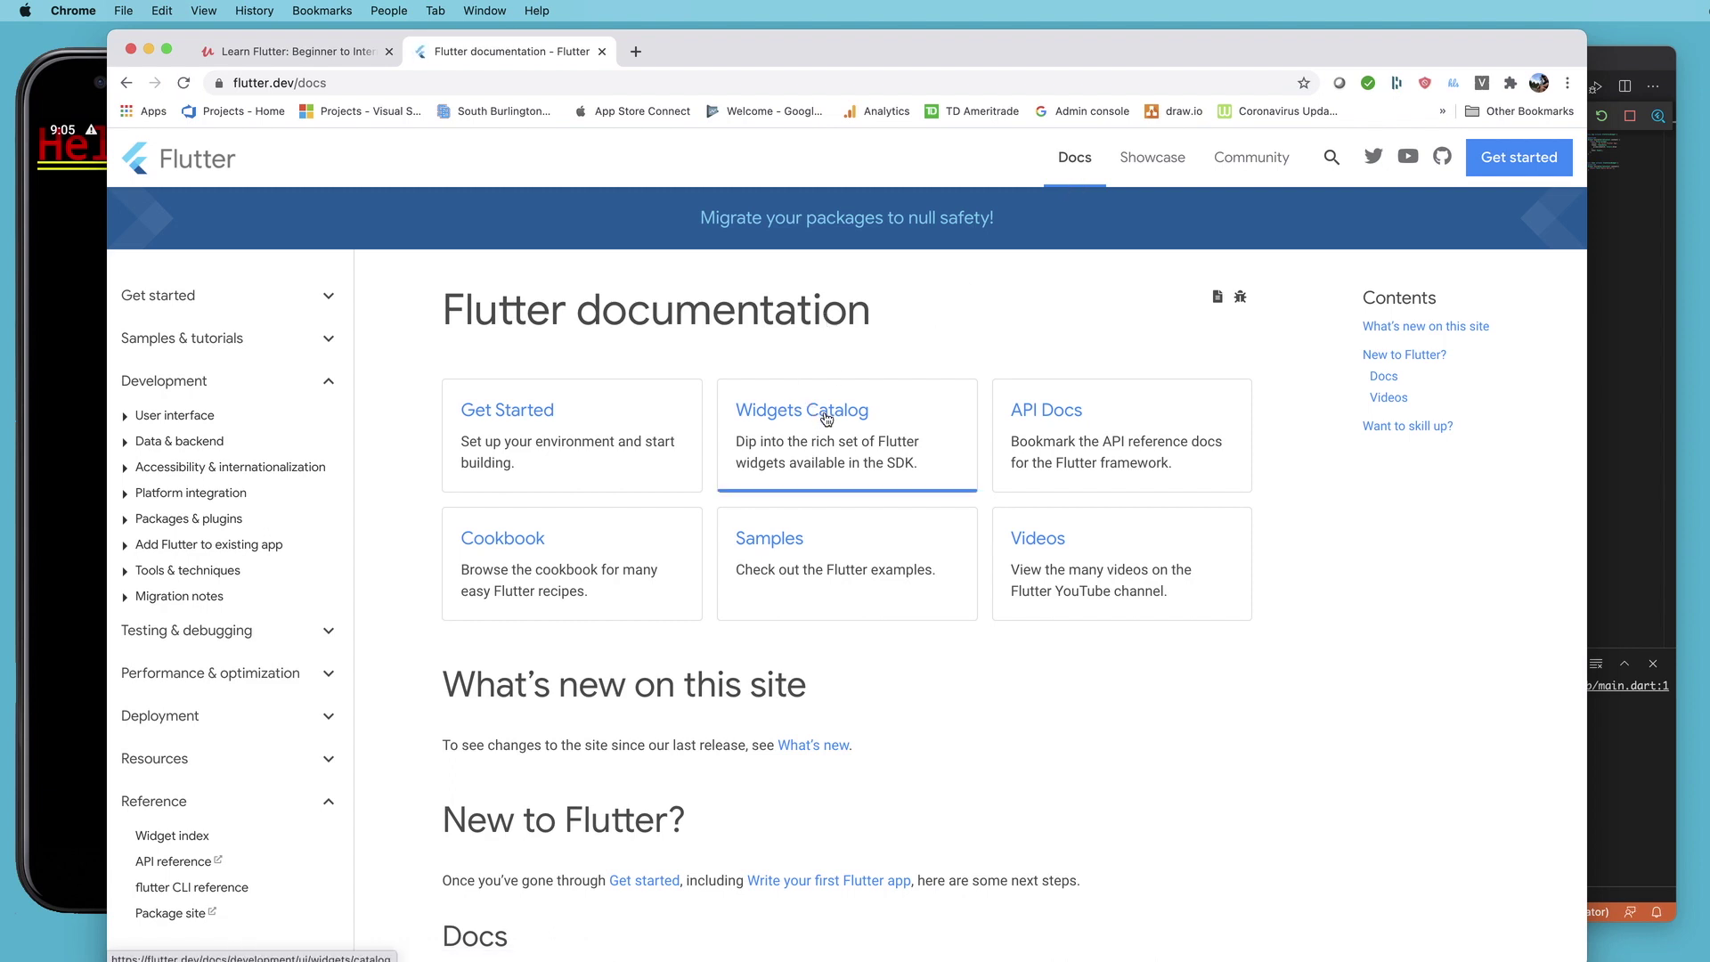
click(820, 416)
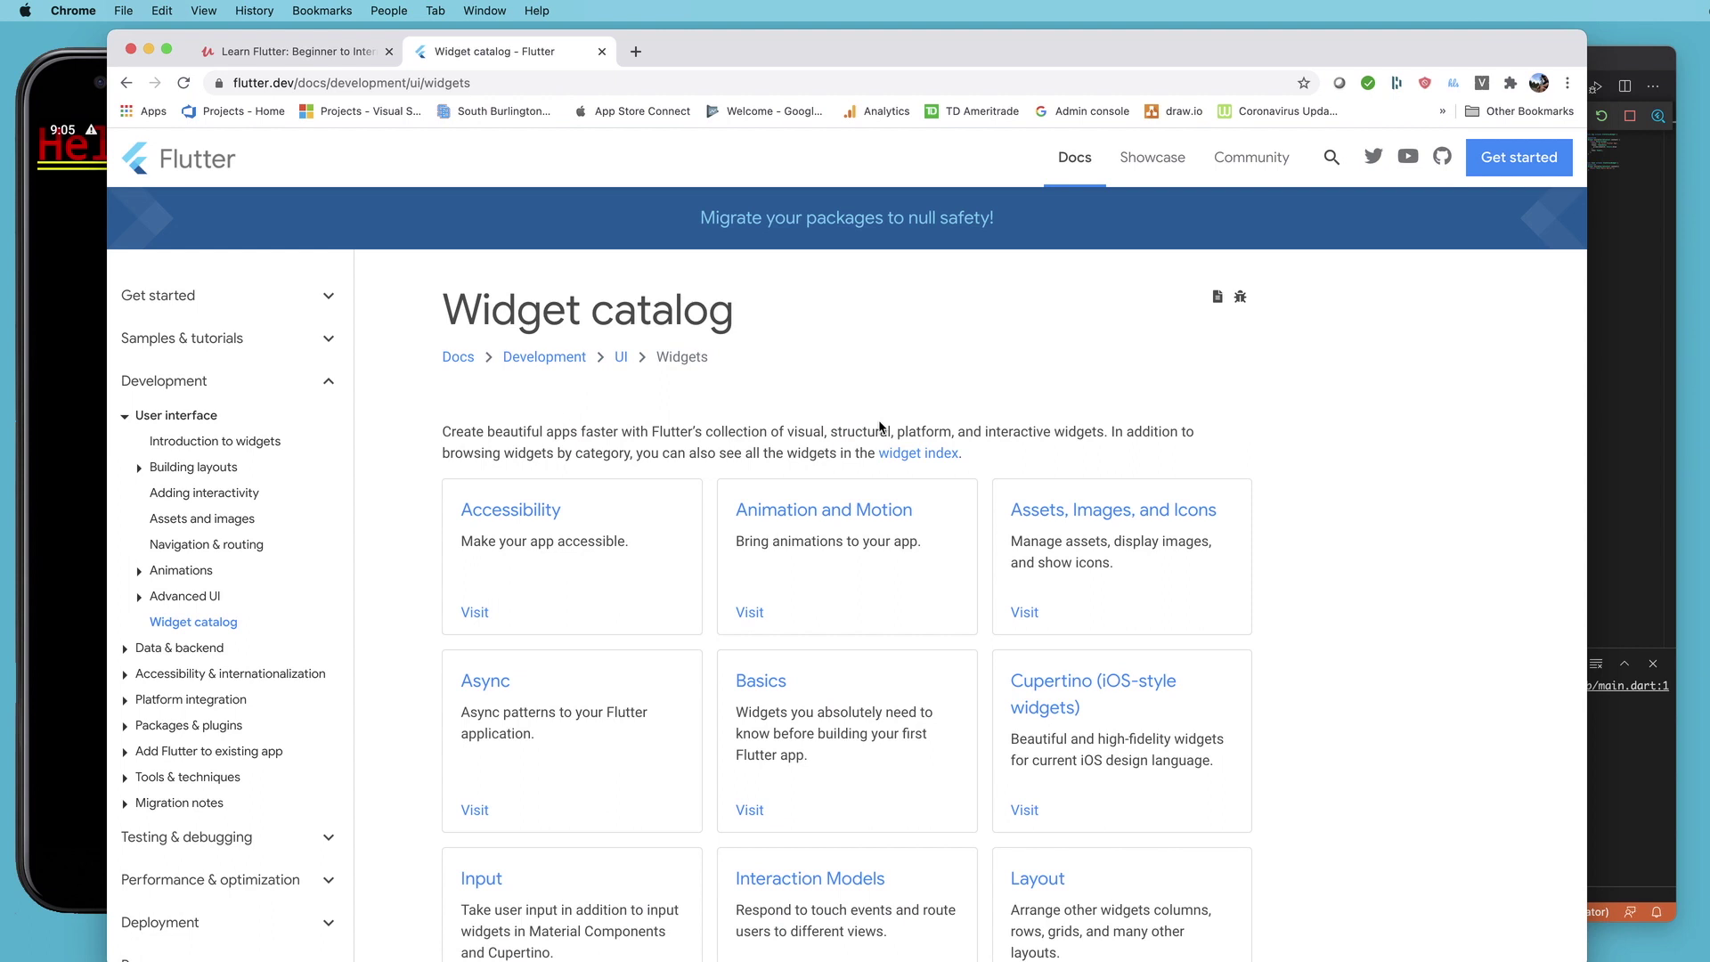
scroll(1255, 567, down, 3)
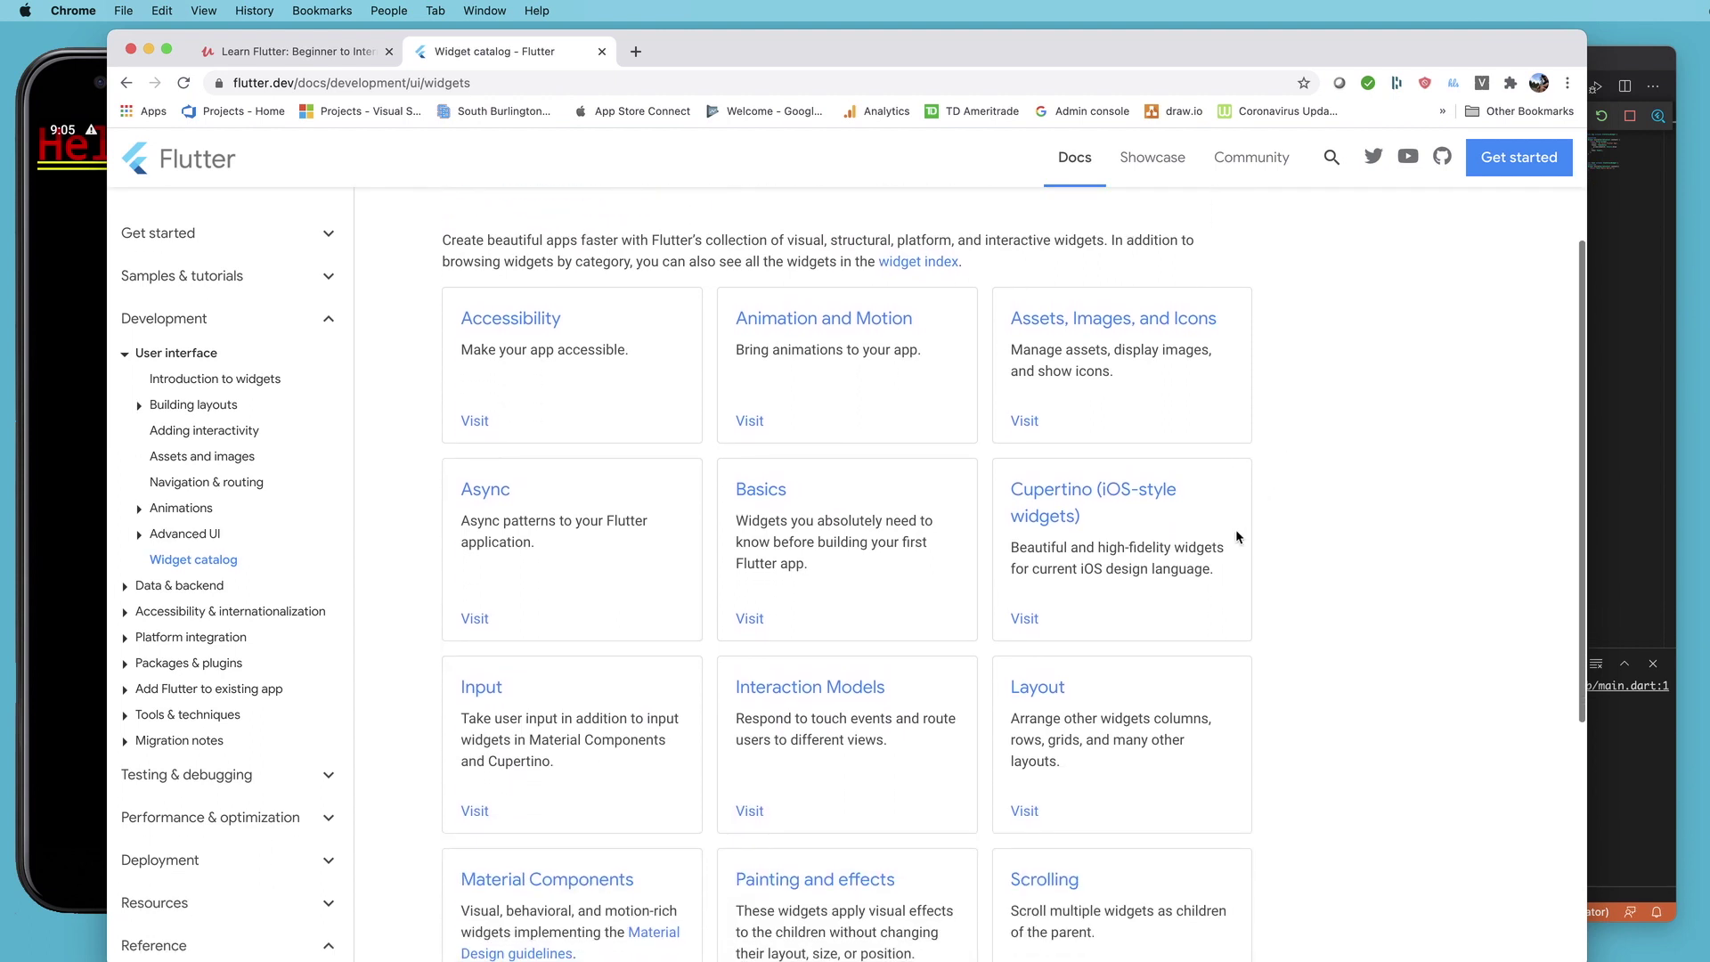
scroll(1236, 534, down, 1)
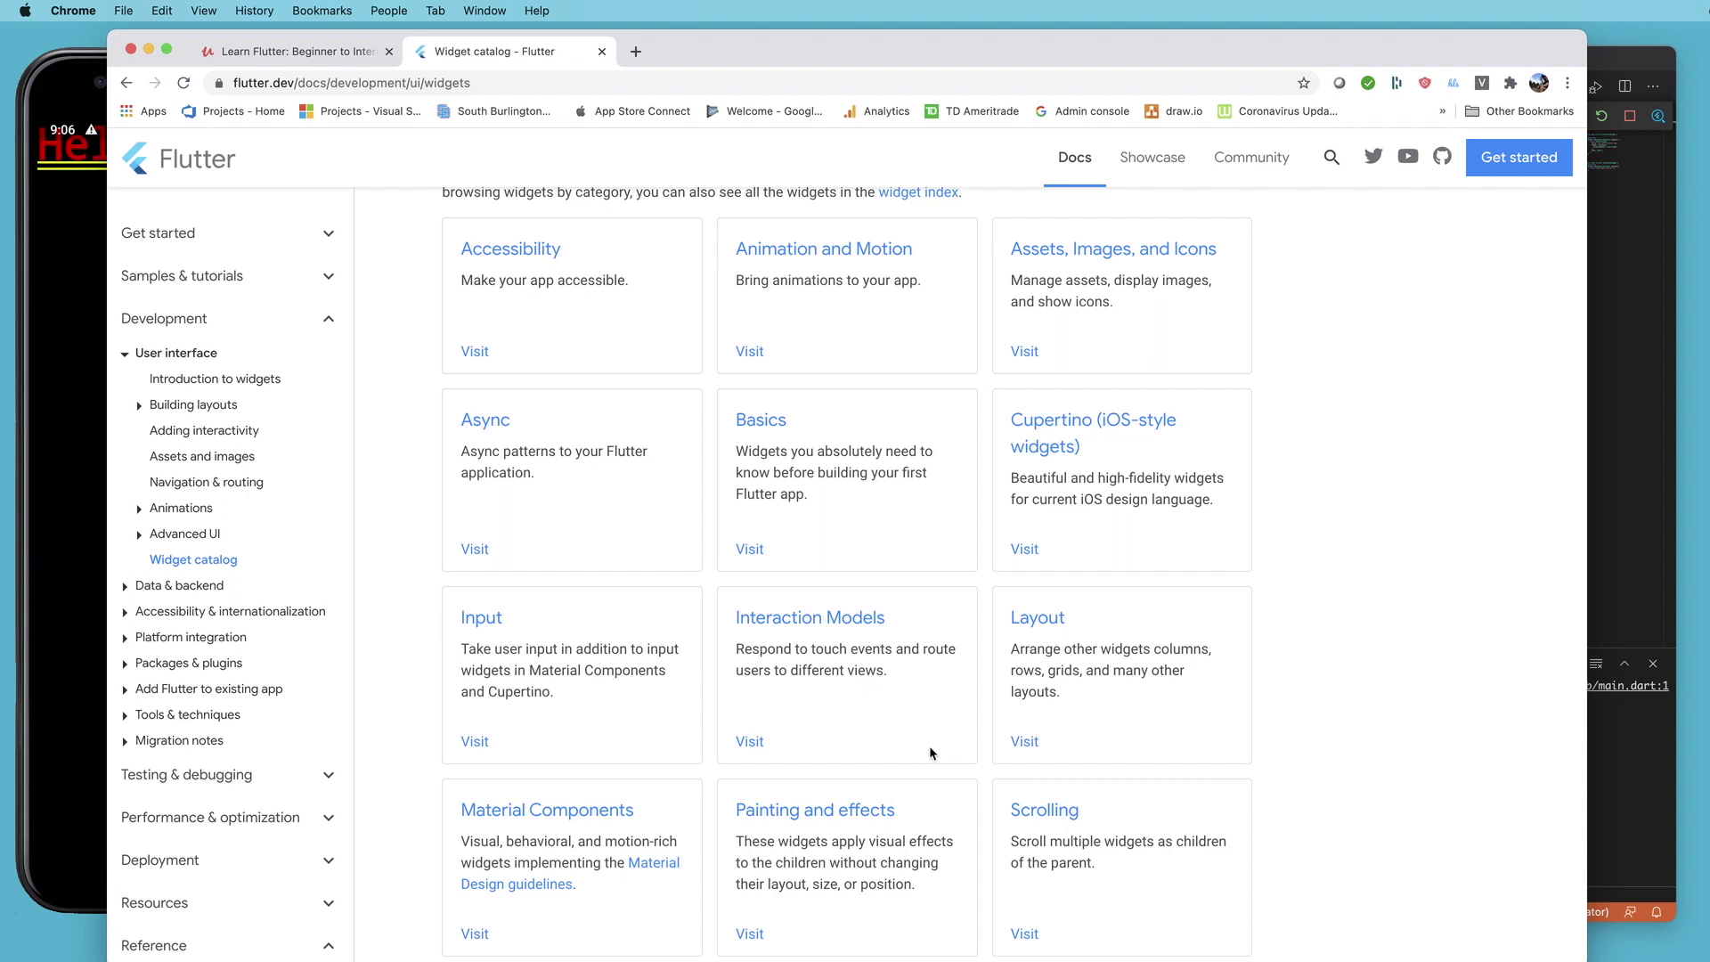
scroll(932, 753, up, 2)
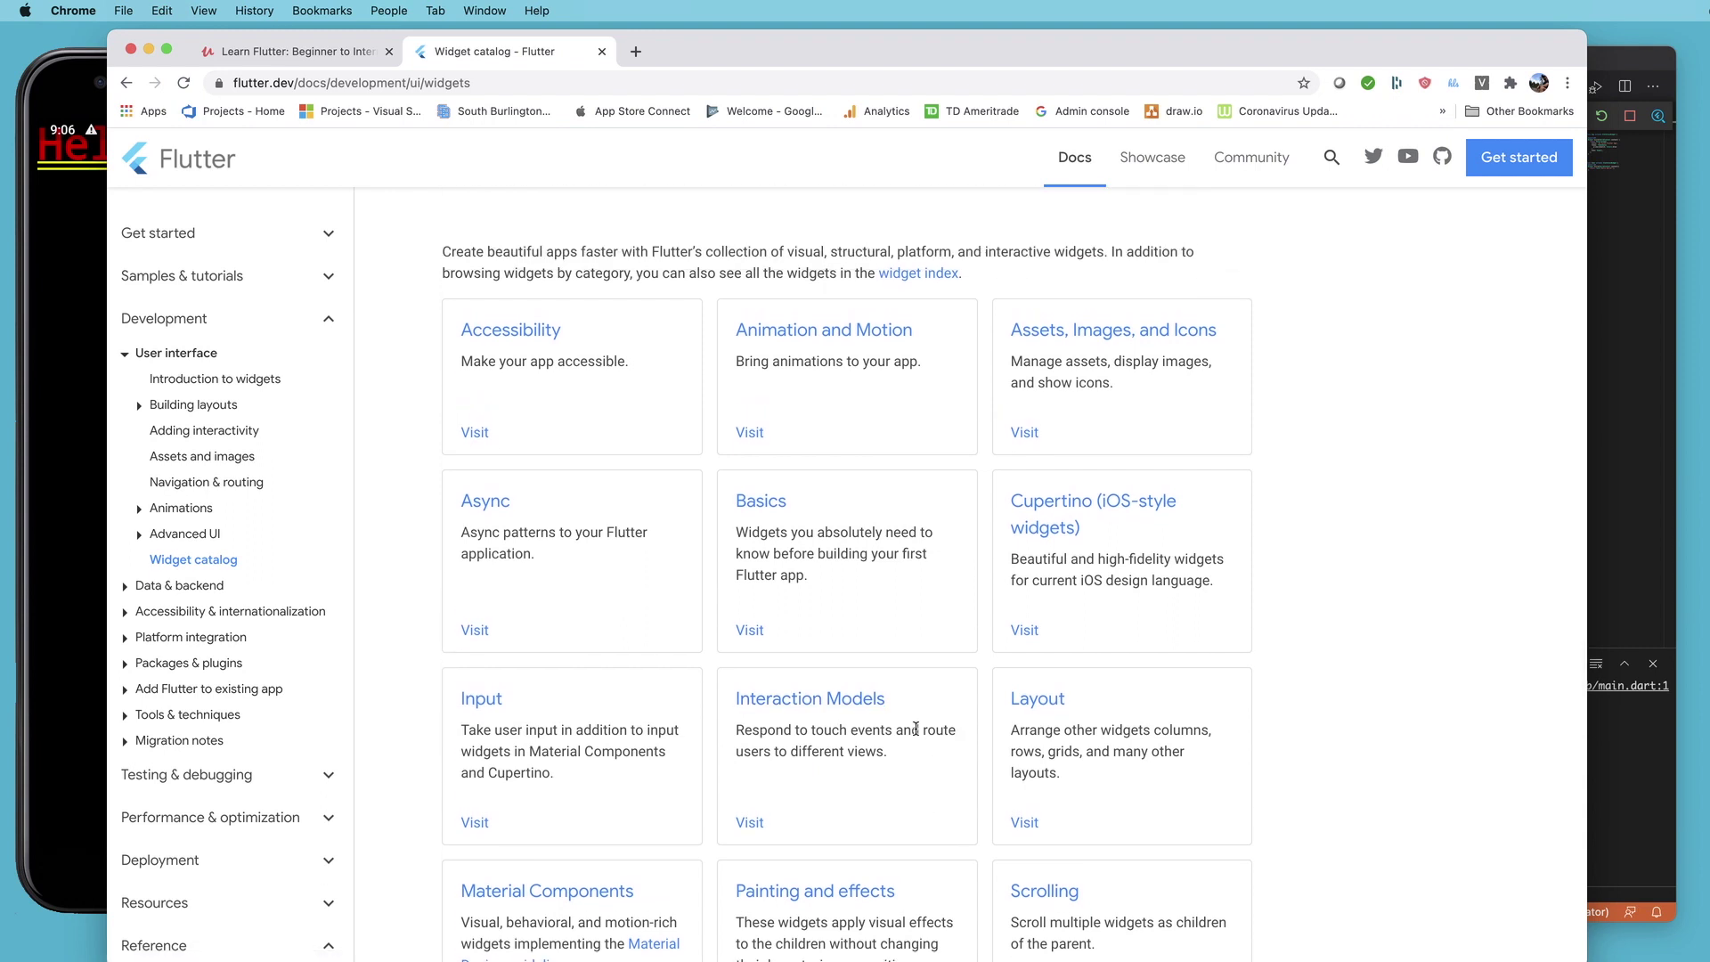
scroll(1020, 722, up, 2)
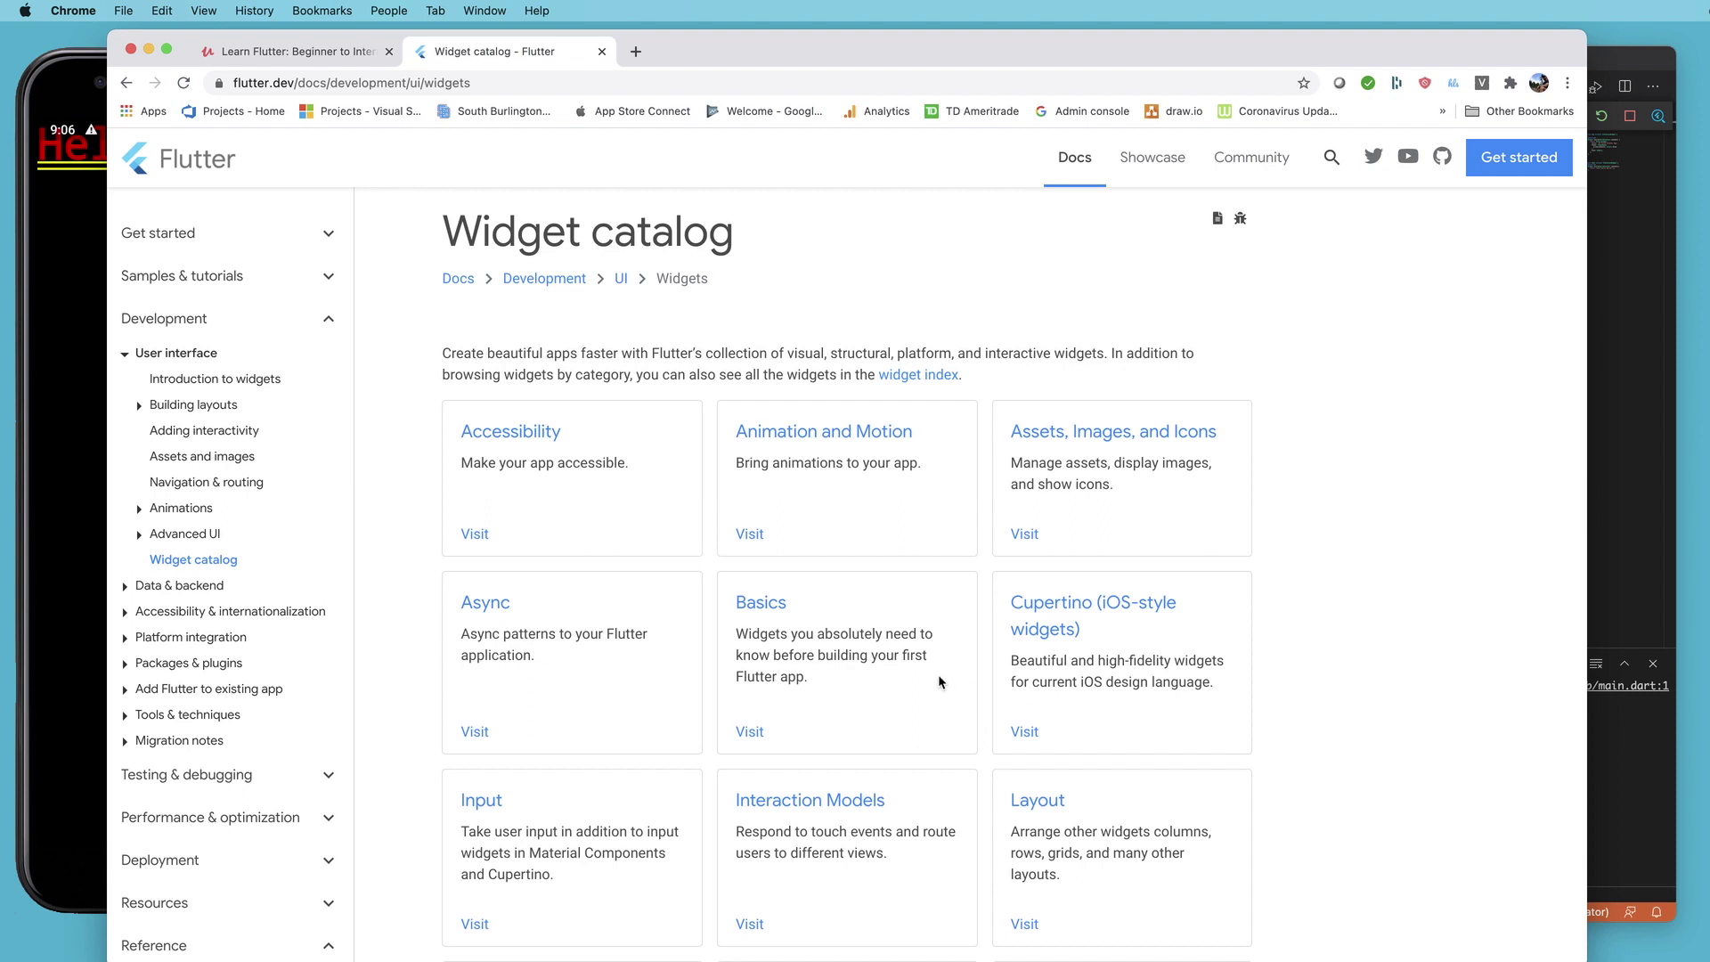
scroll(943, 680, up, 2)
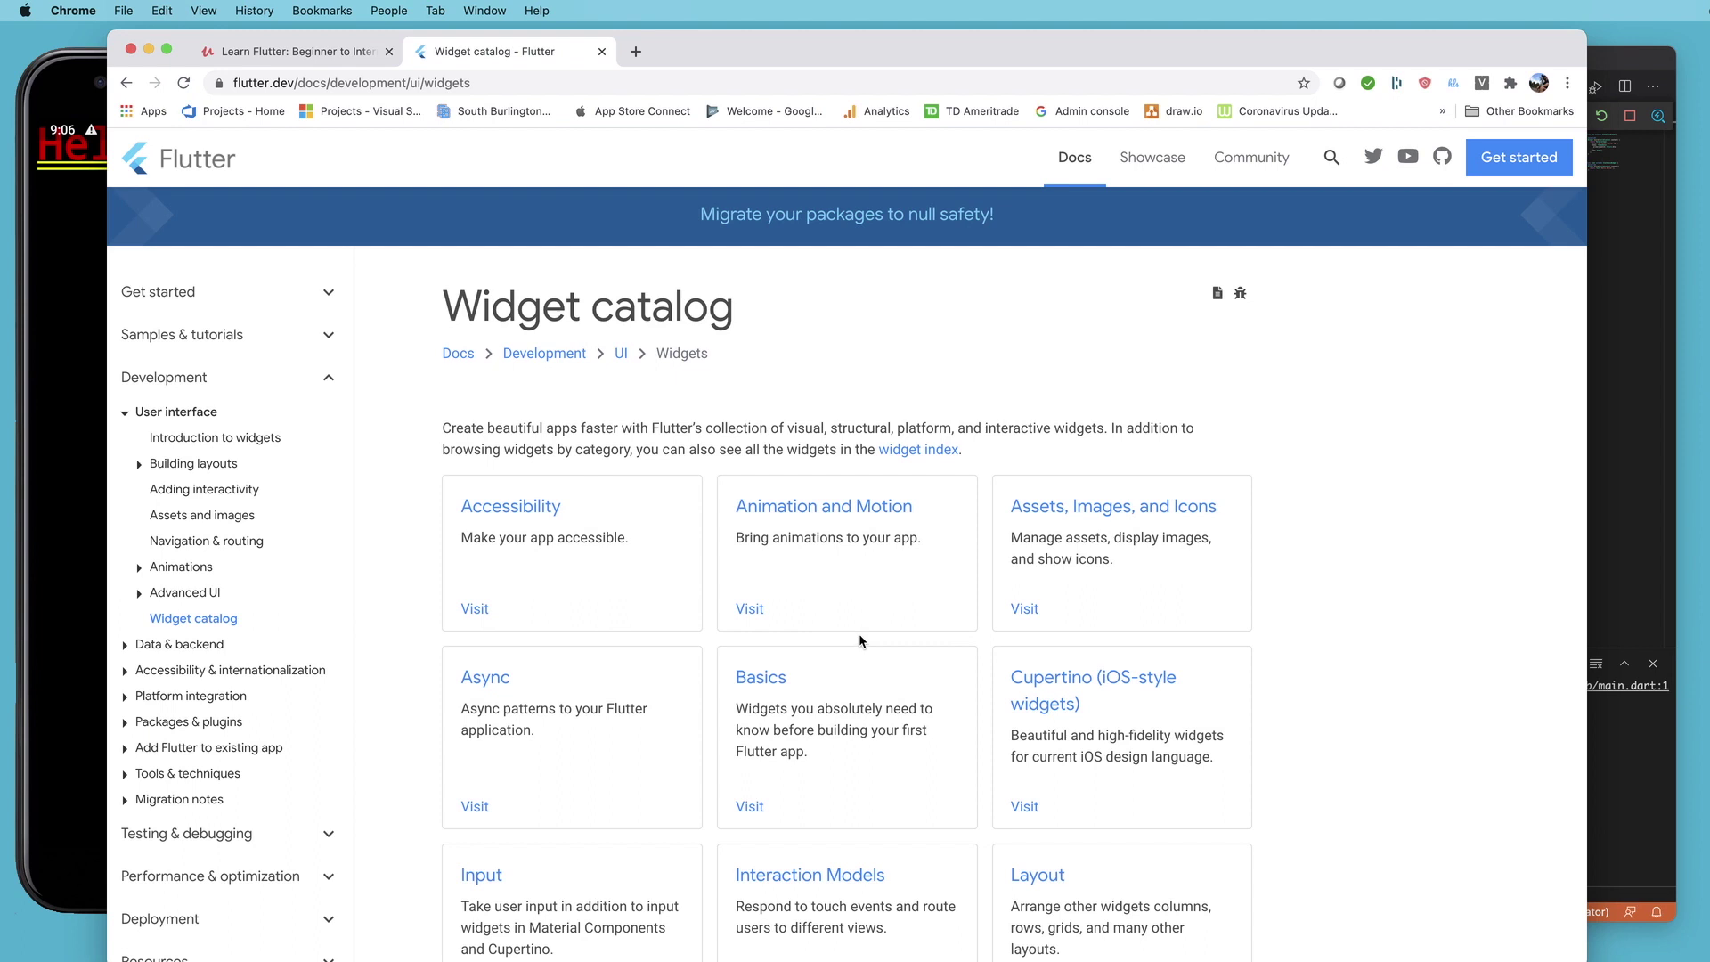
scroll(853, 640, down, 1)
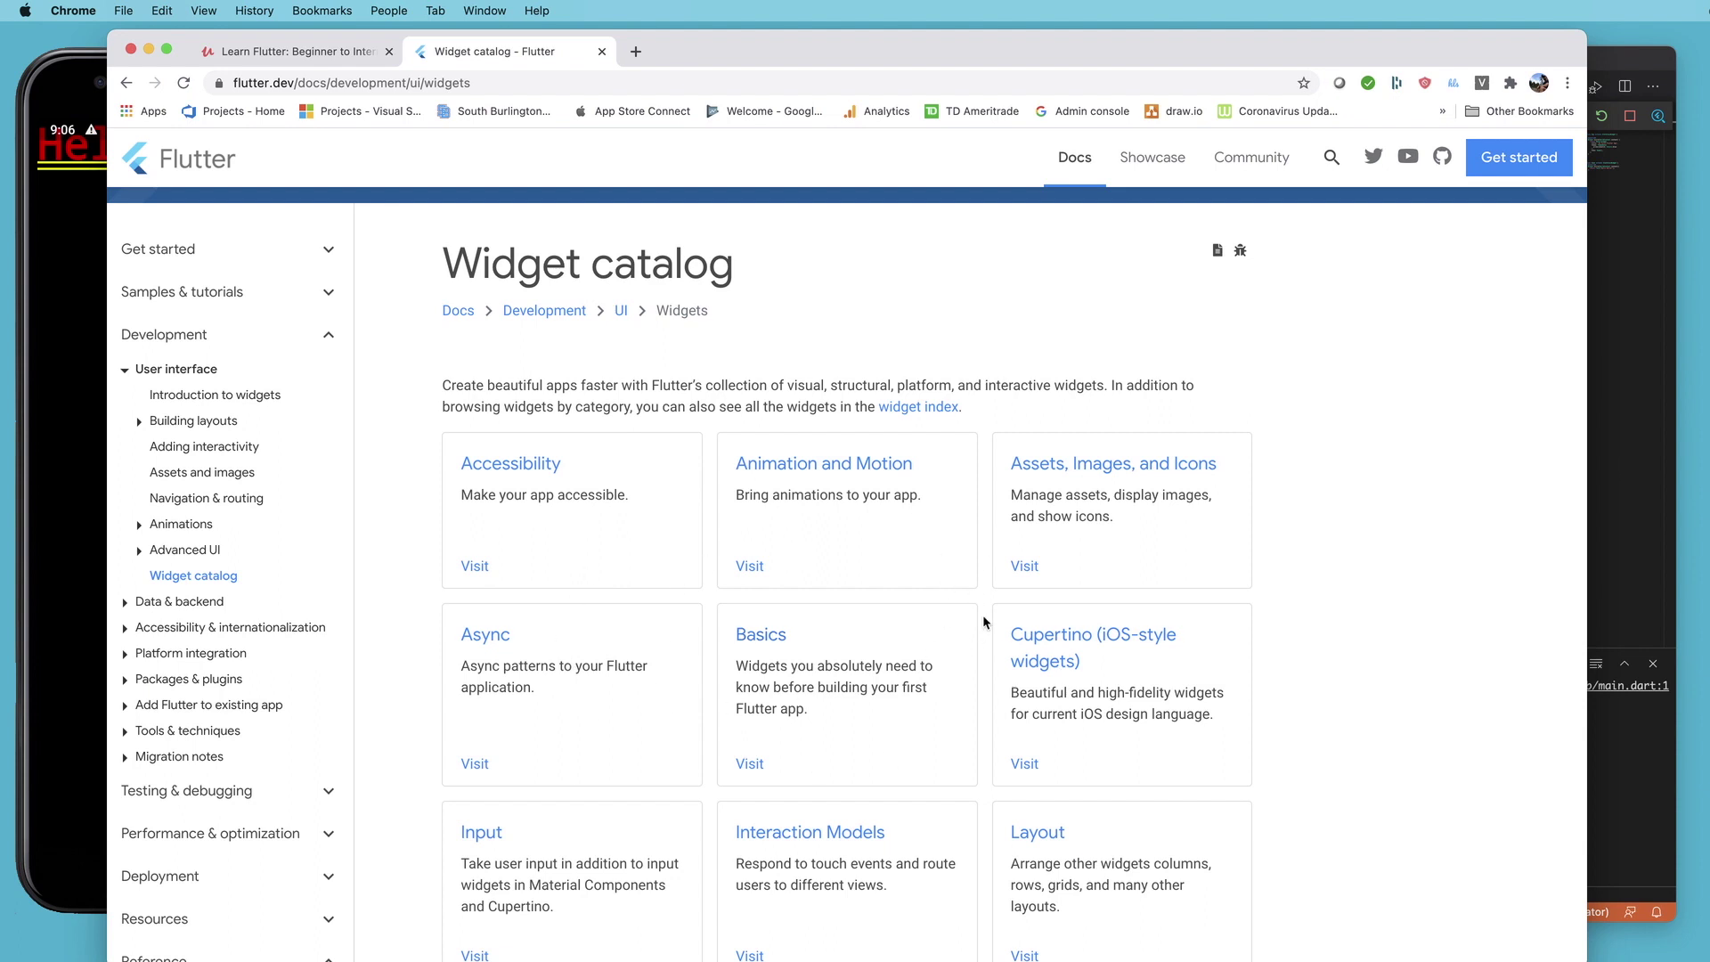
scroll(885, 636, down, 3)
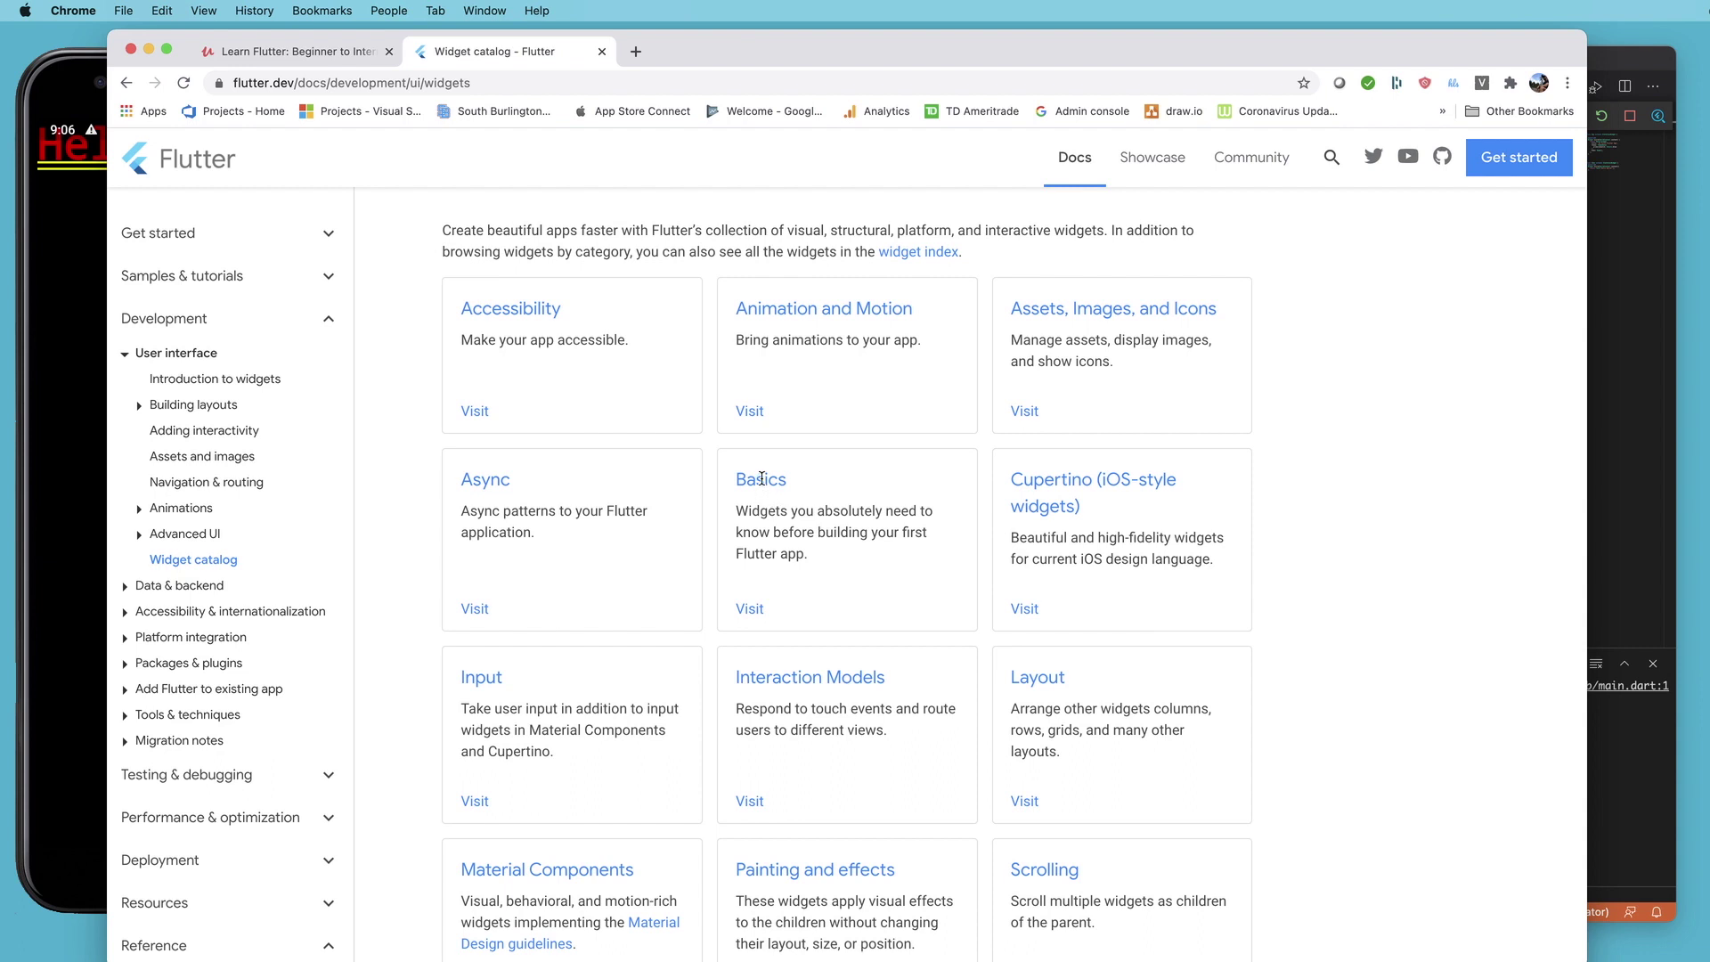
- Open the Basics widget category, then follow its Container class API link
click(761, 480)
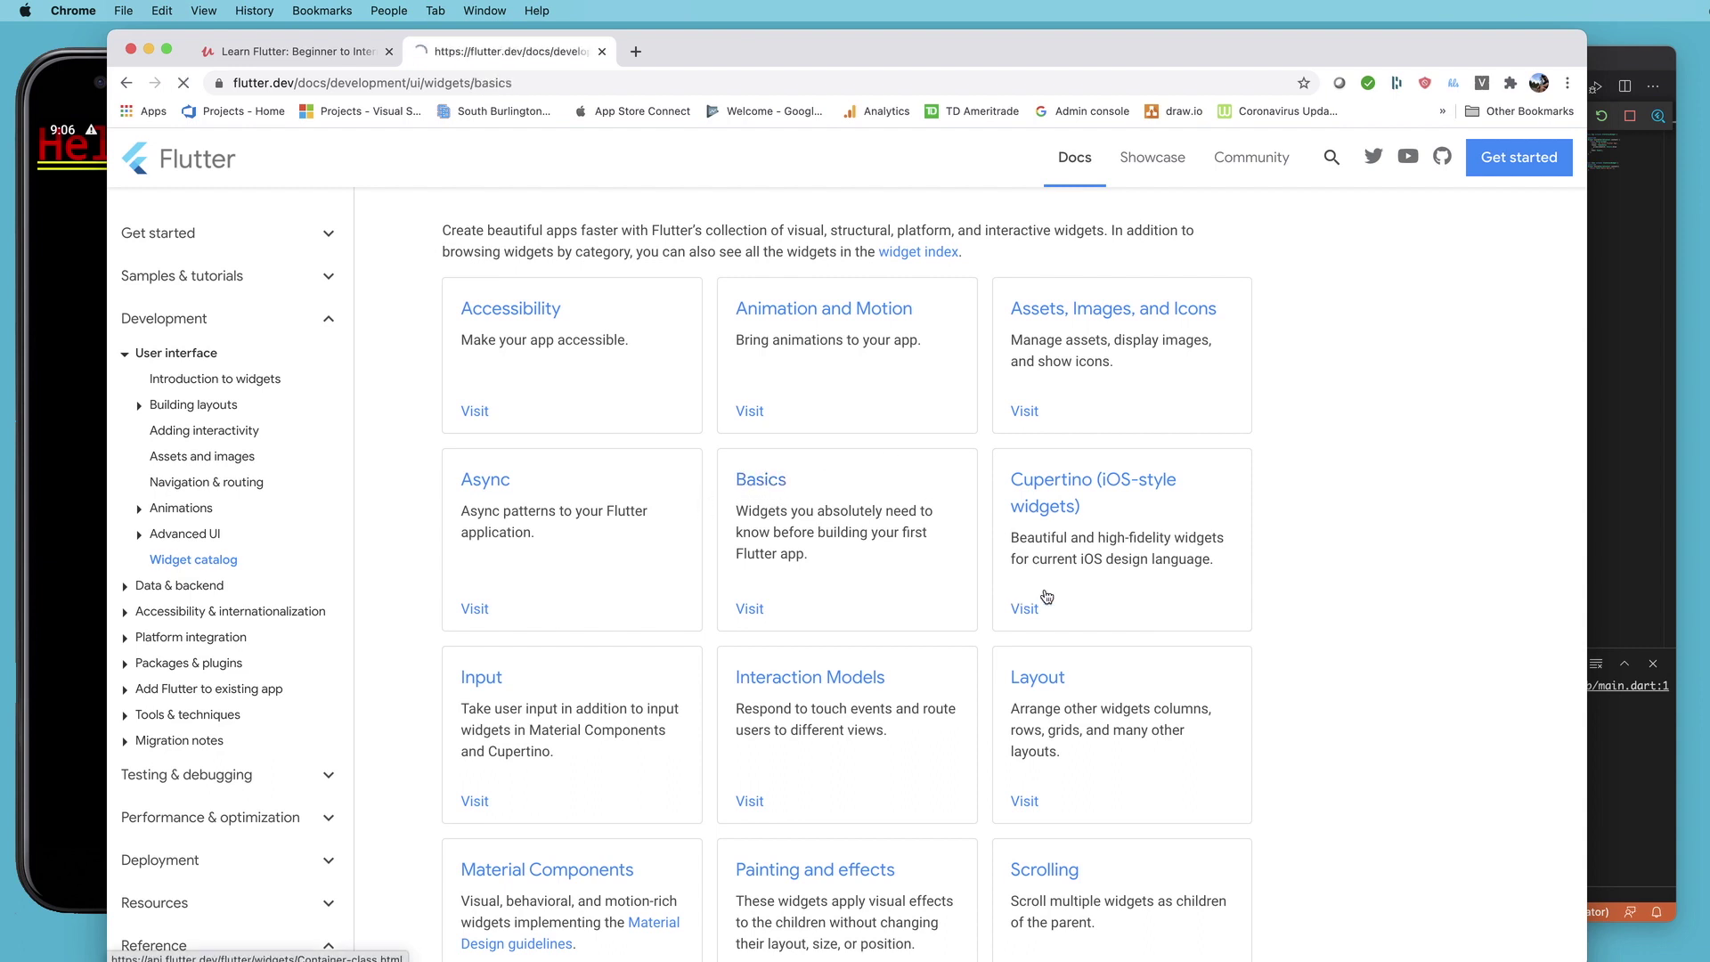
scroll(977, 618, down, 2)
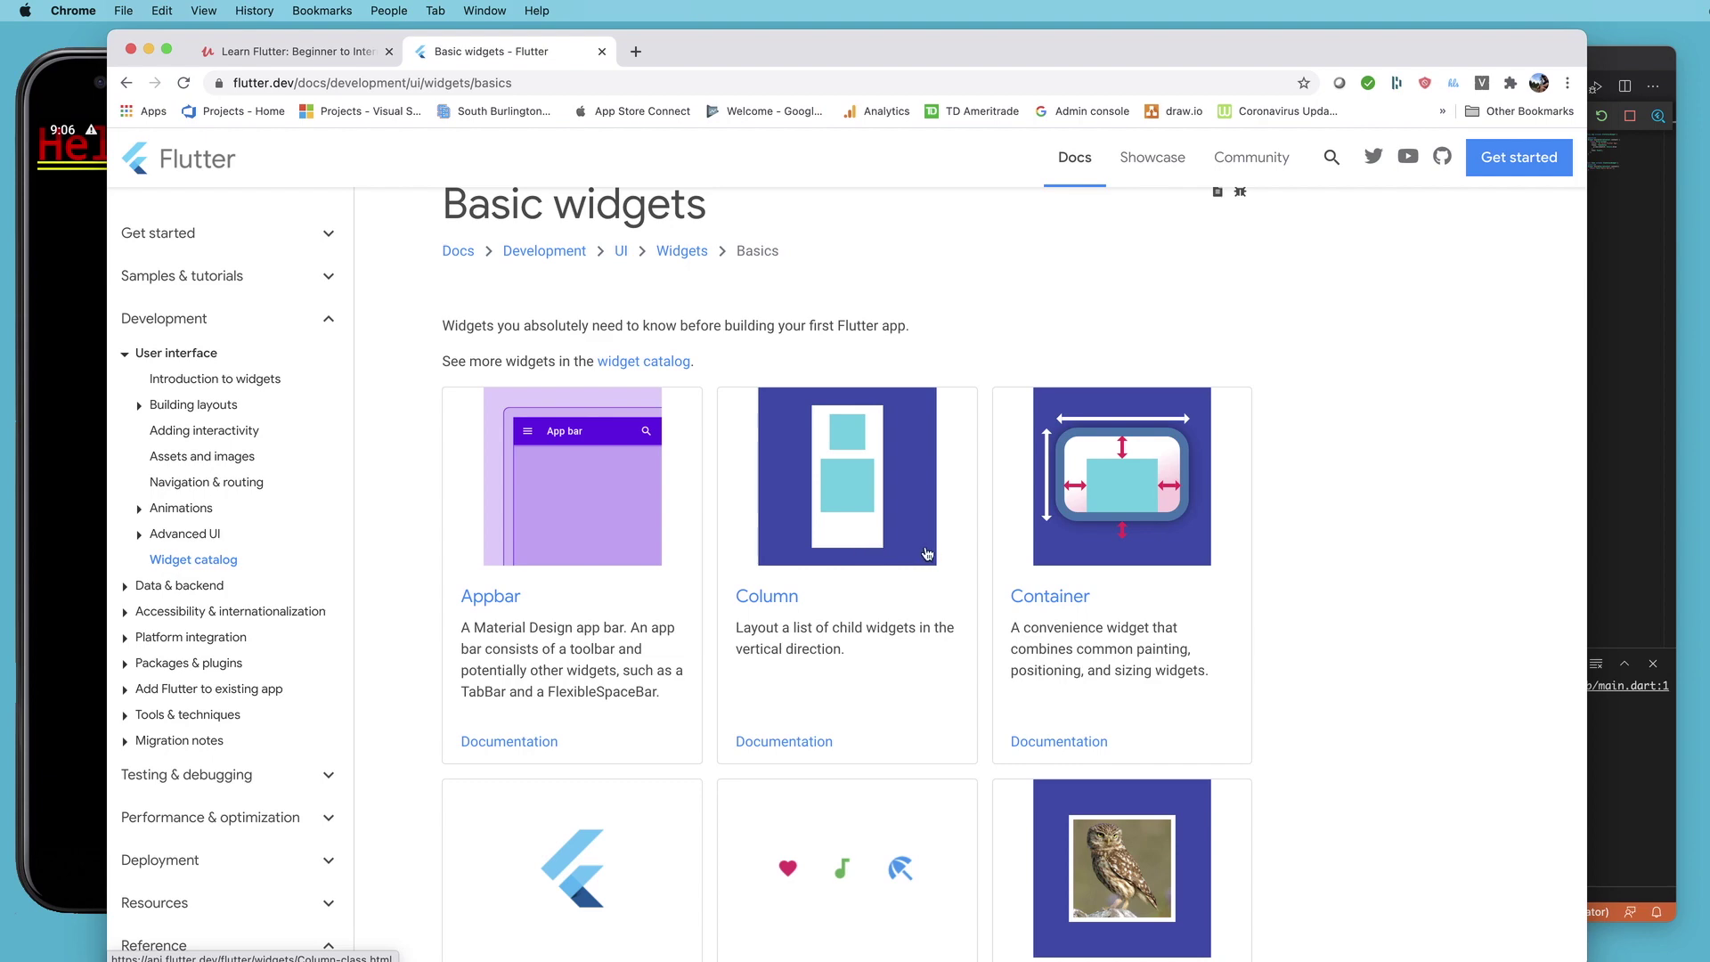
click(1039, 603)
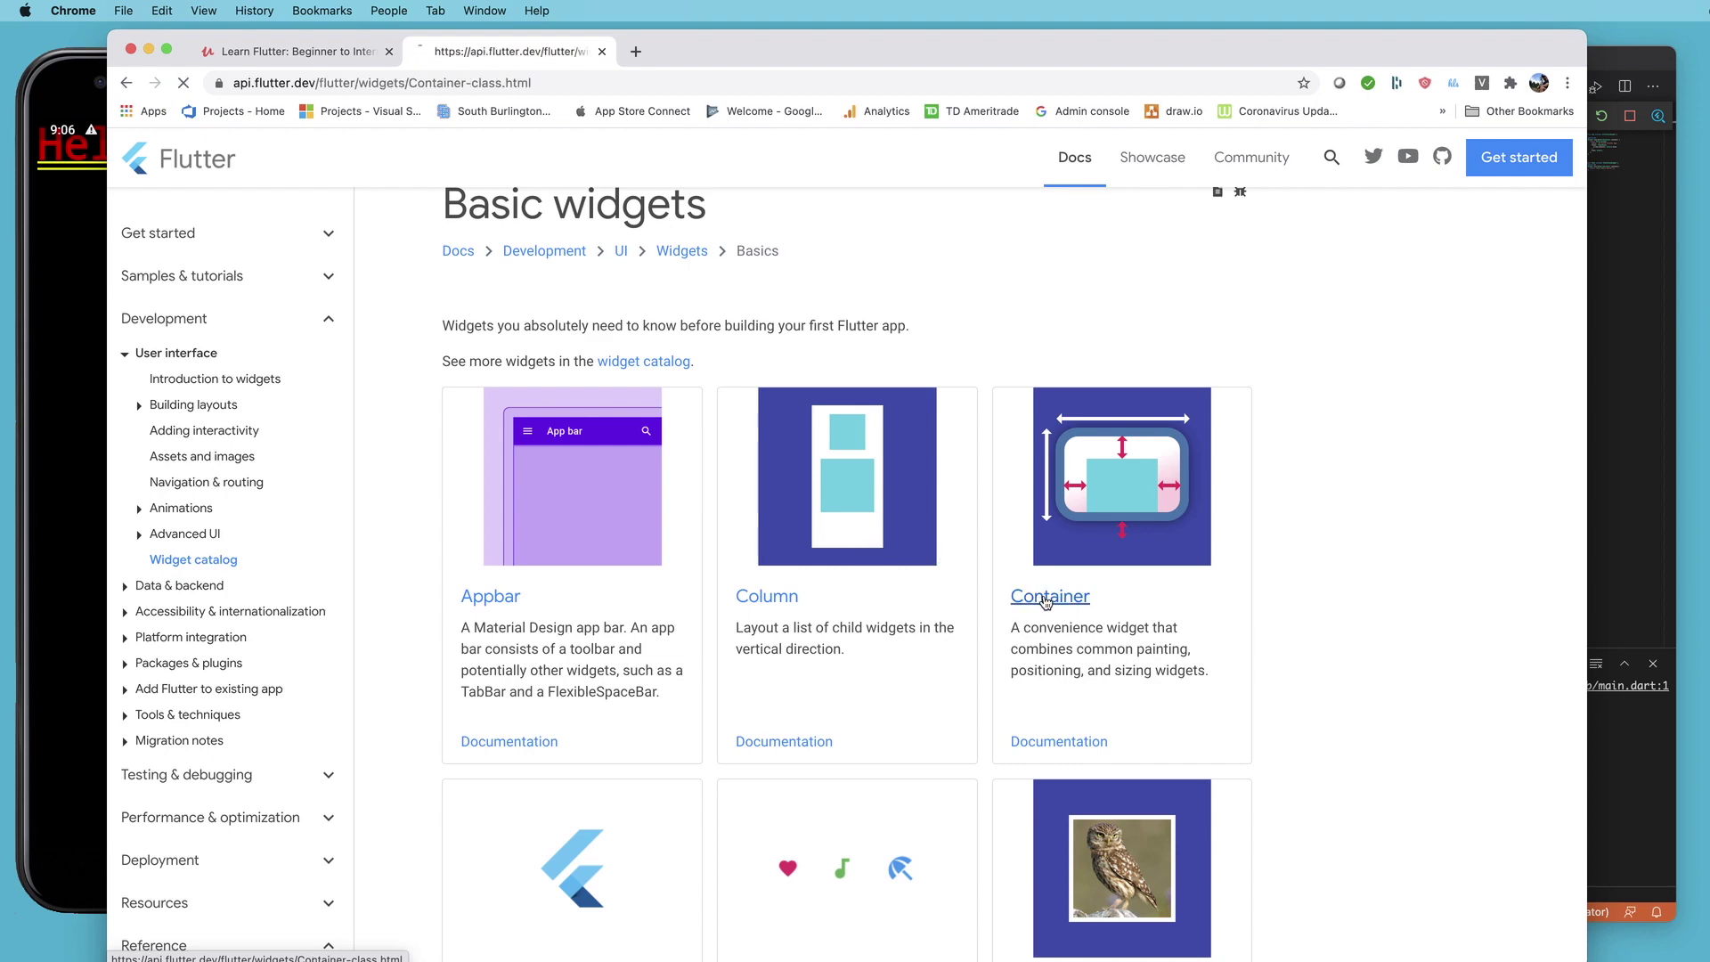
scroll(770, 578, down, 2)
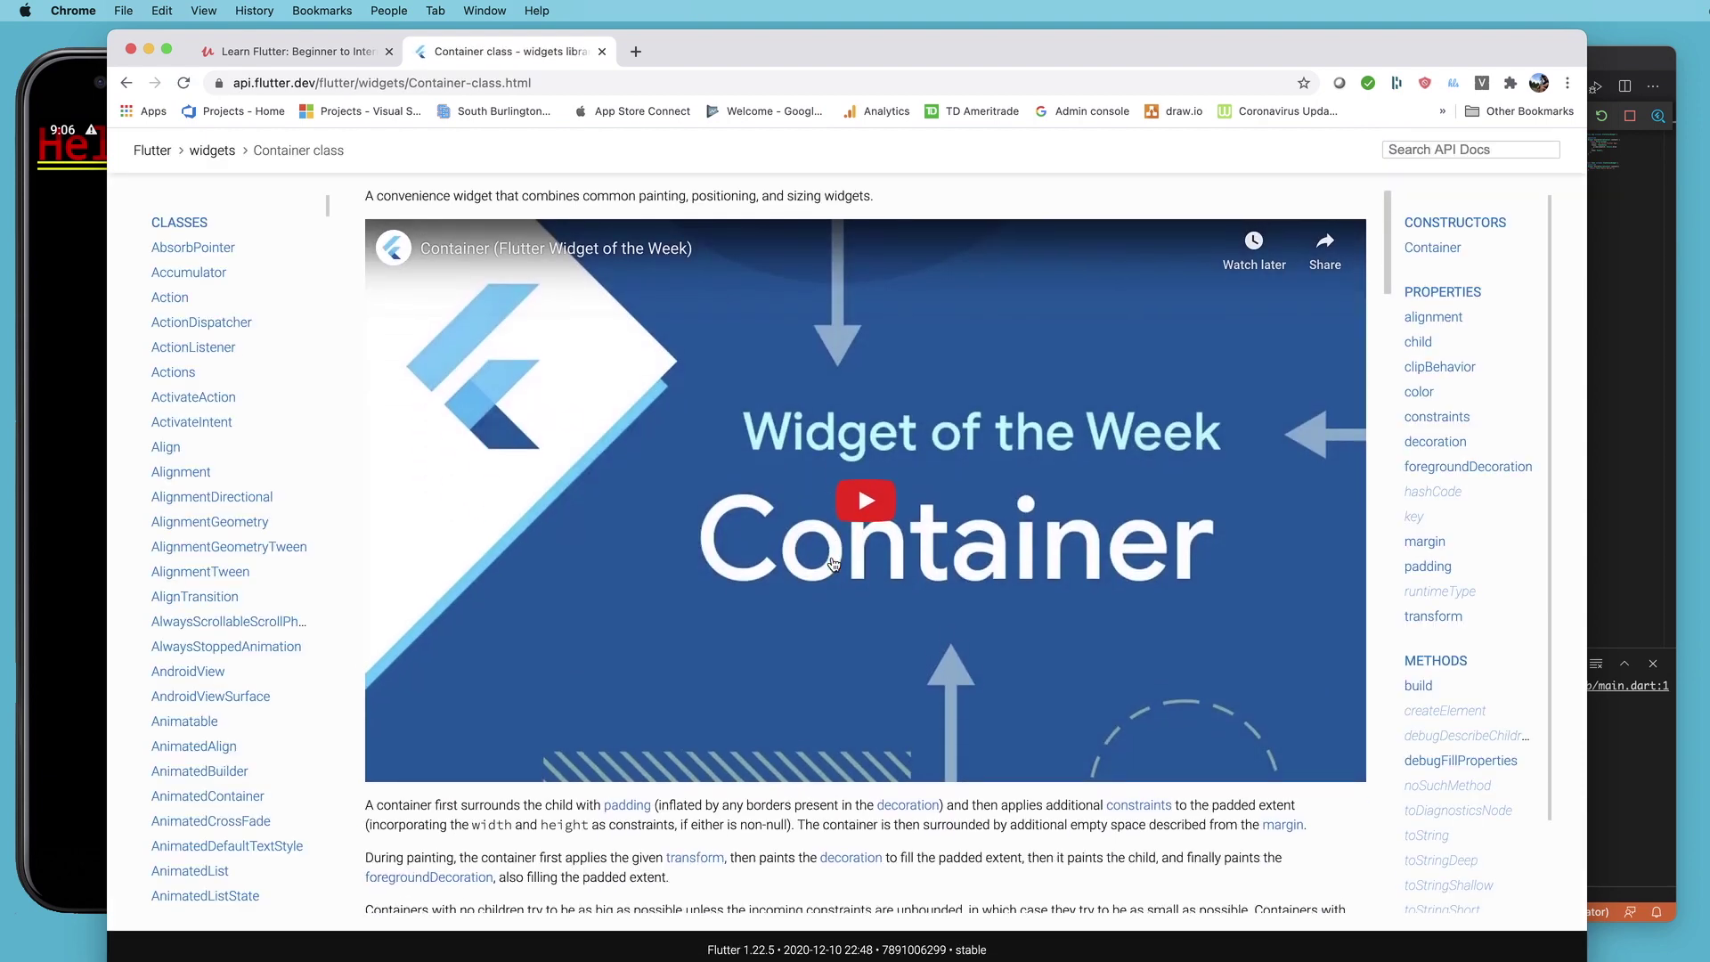
scroll(744, 569, up, 1)
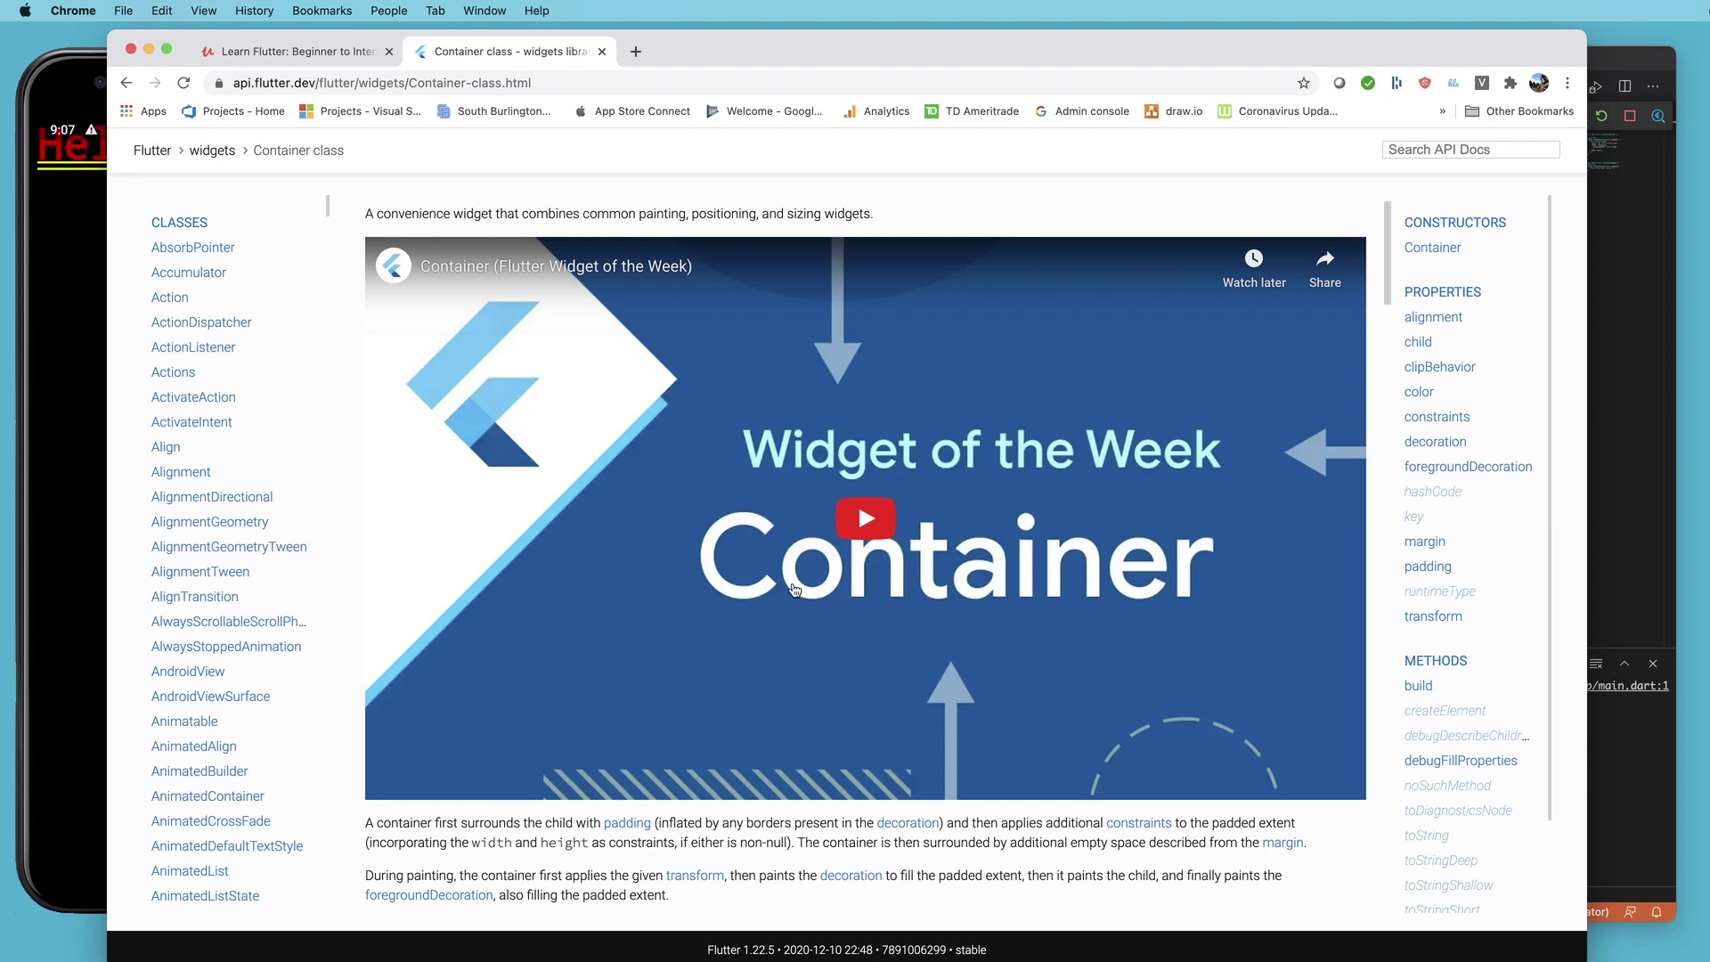
scroll(793, 588, down, 1)
scroll(793, 589, down, 3)
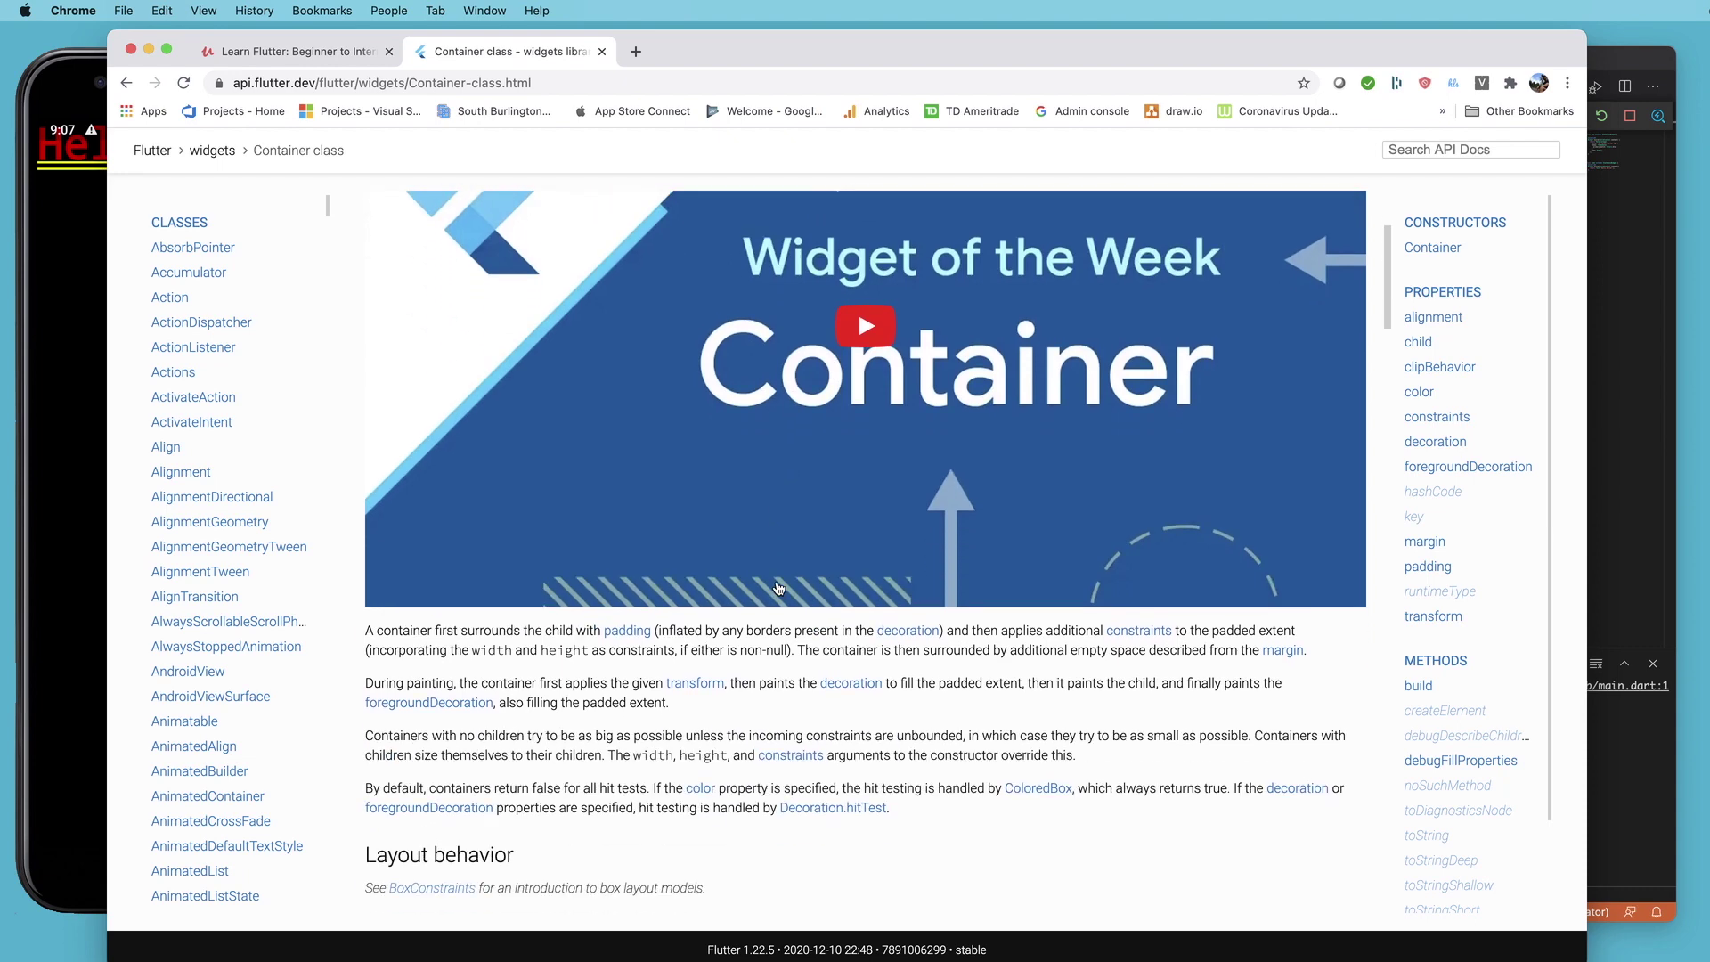
scroll(878, 537, down, 3)
scroll(877, 538, down, 2)
scroll(878, 538, down, 4)
scroll(878, 537, down, 3)
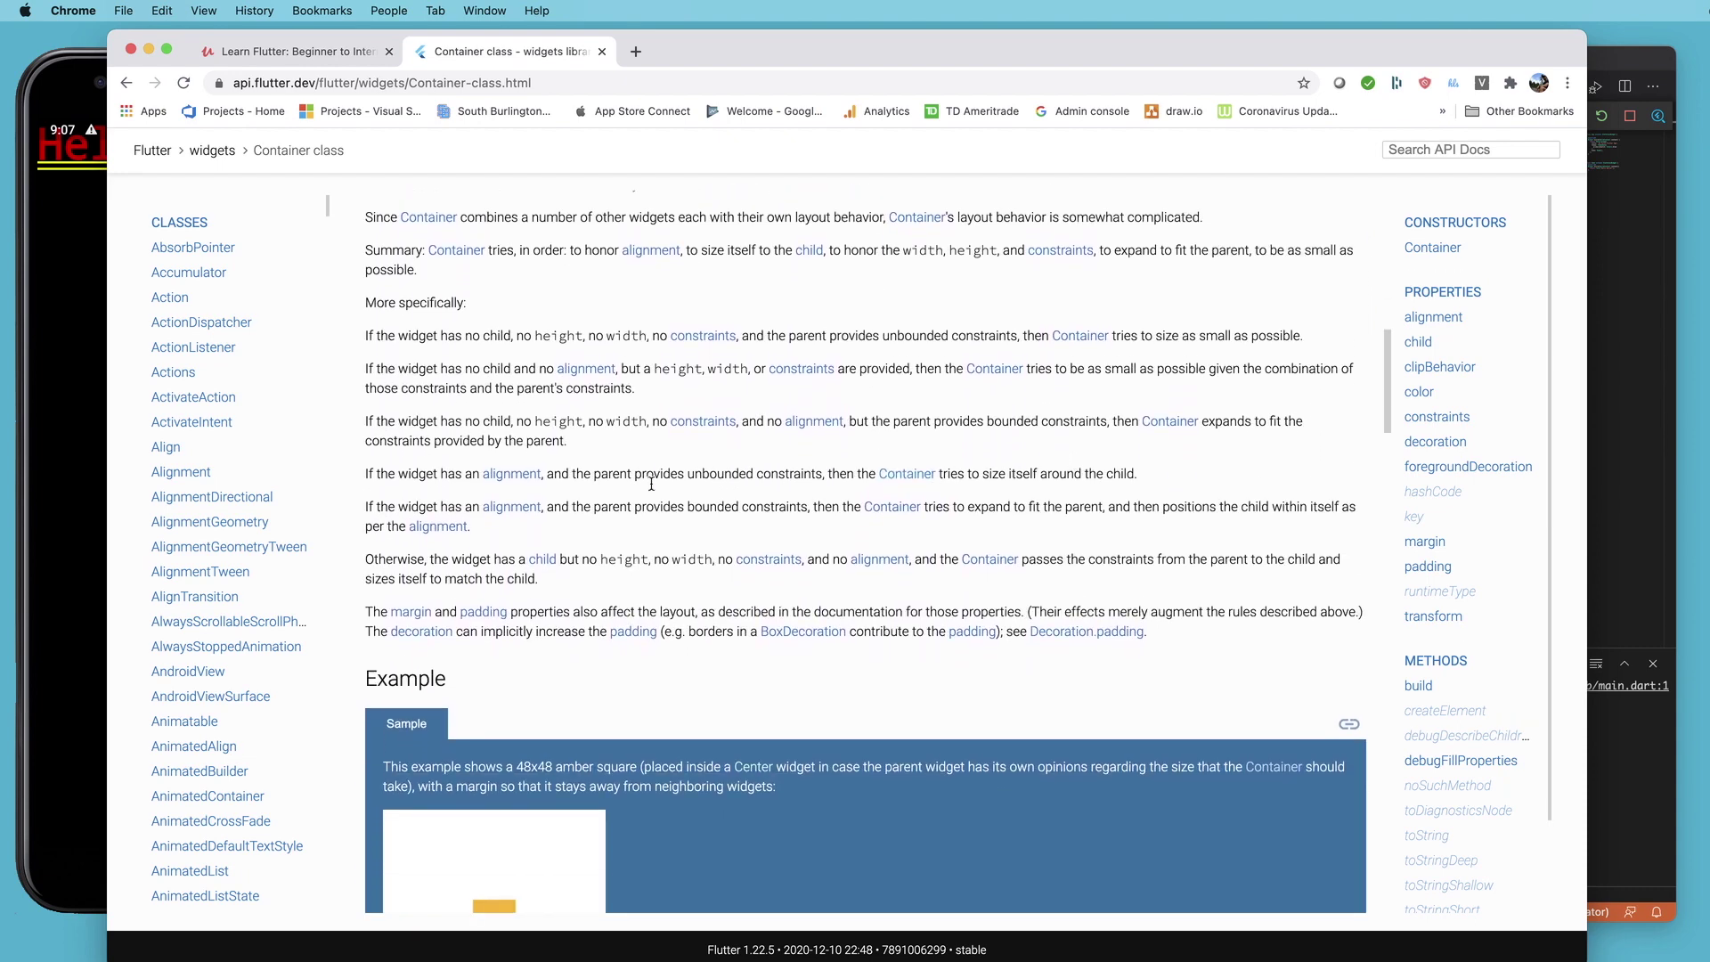
scroll(856, 633, down, 5)
scroll(748, 515, down, 4)
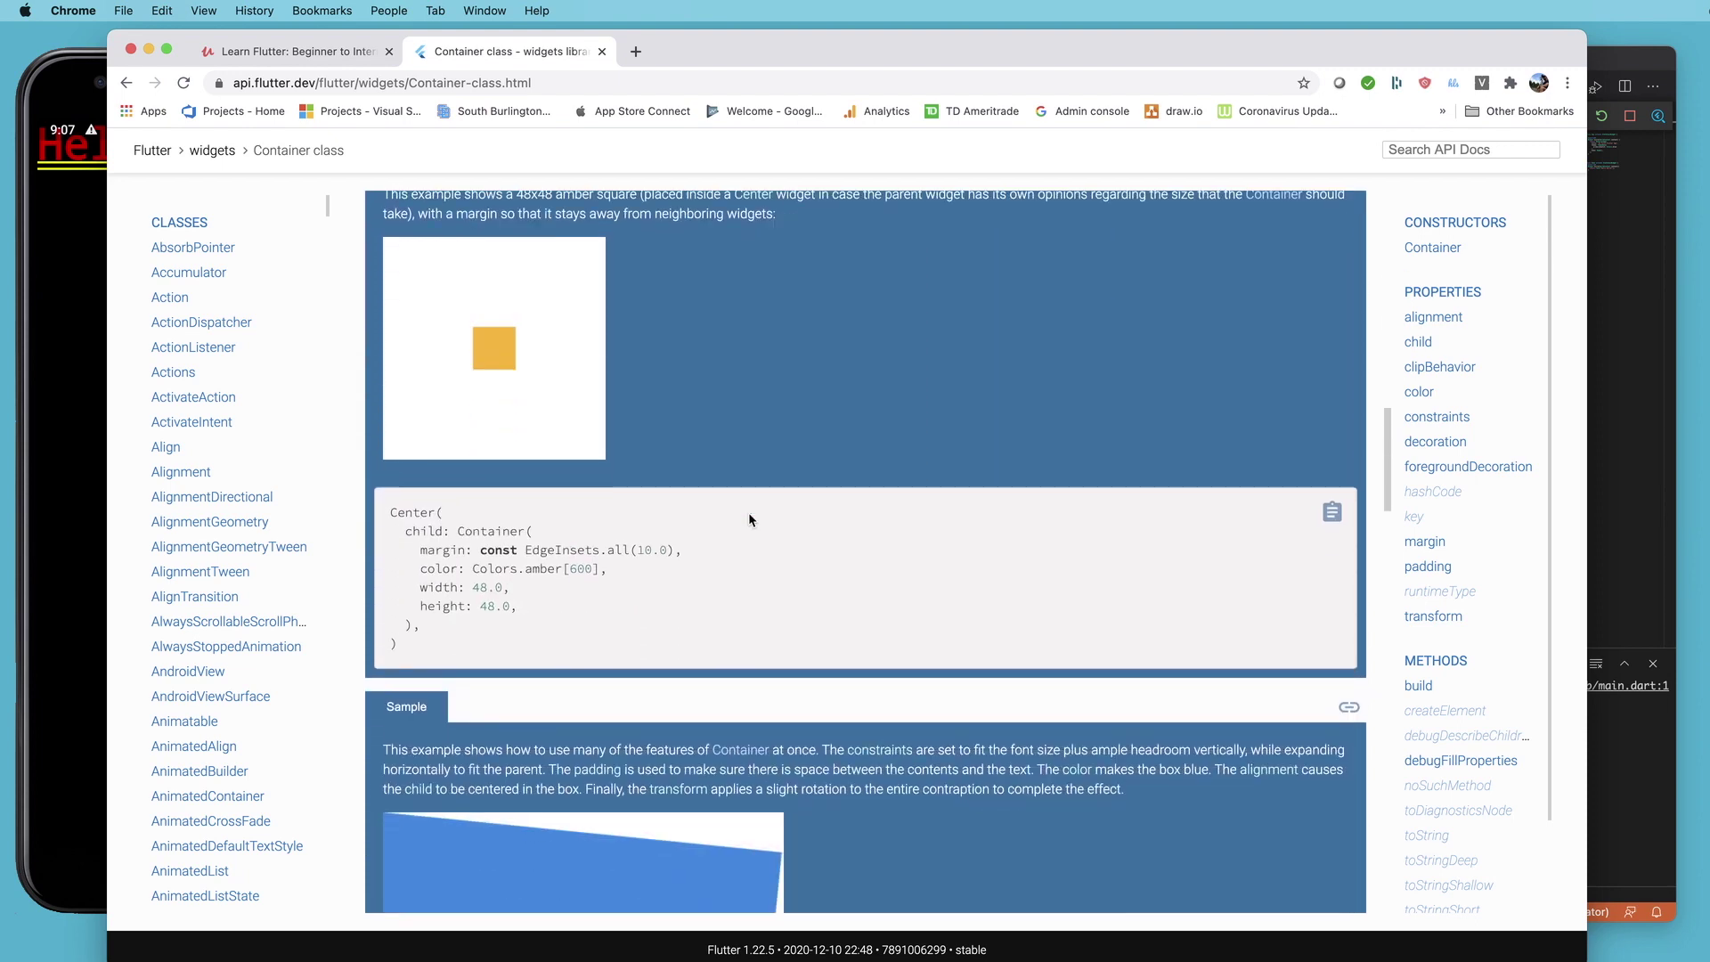
scroll(749, 515, down, 4)
scroll(738, 611, down, 5)
scroll(738, 610, down, 5)
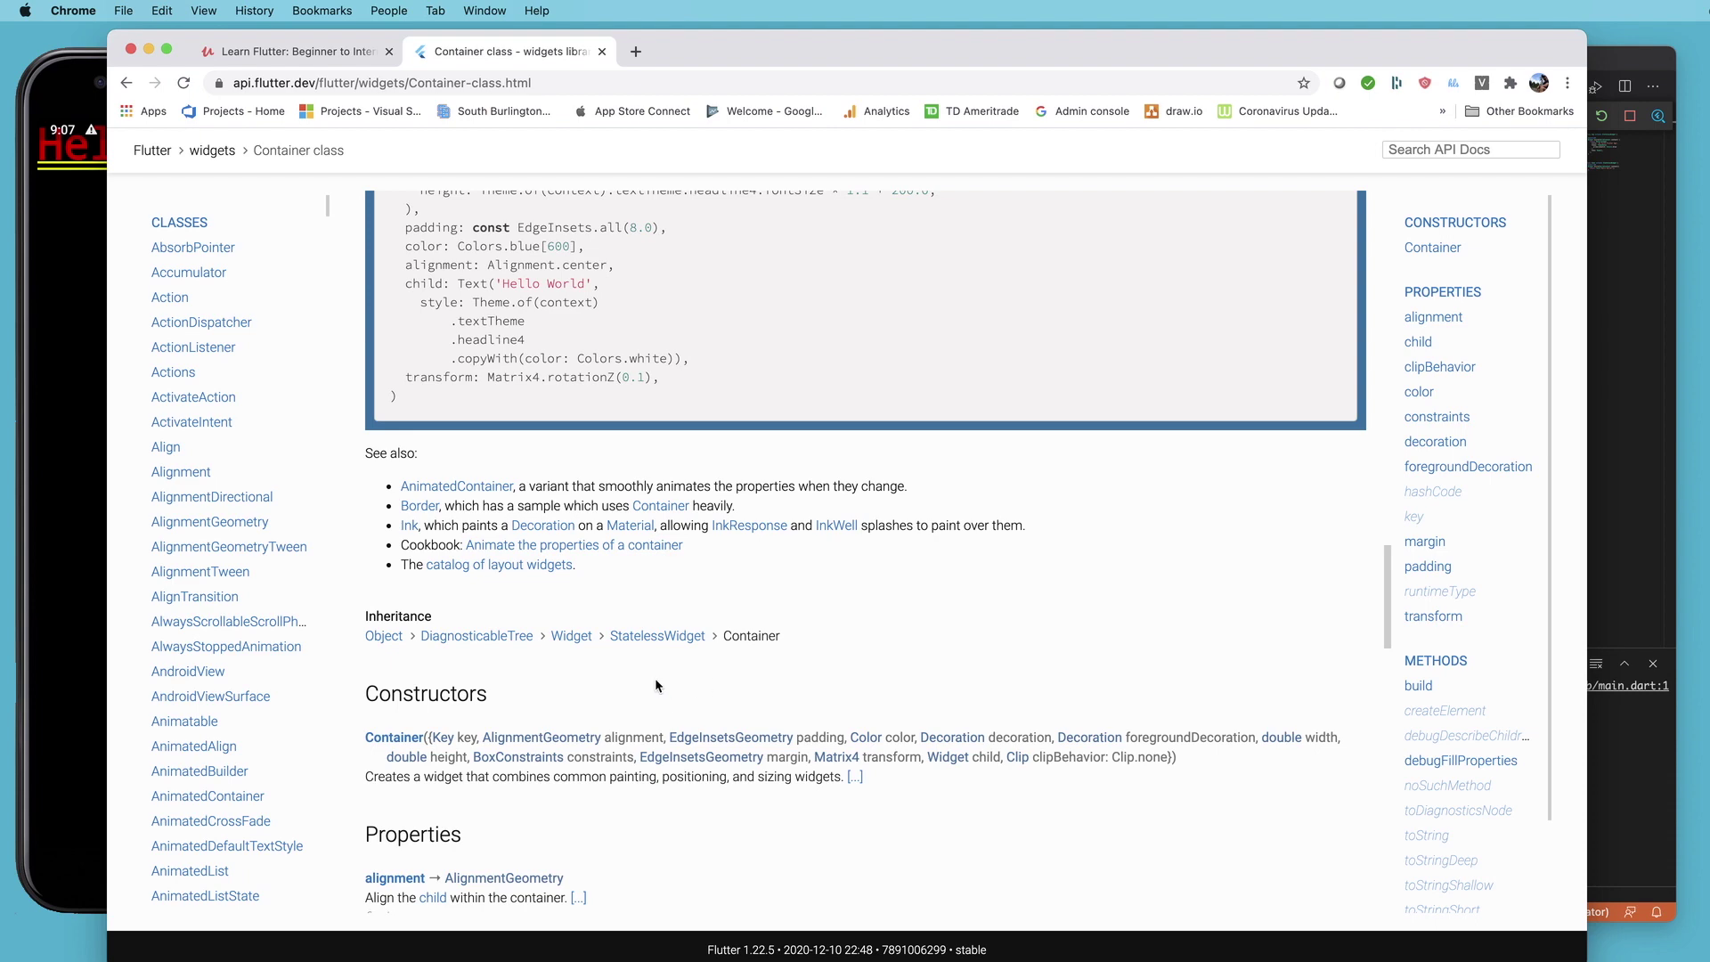
scroll(575, 710, down, 3)
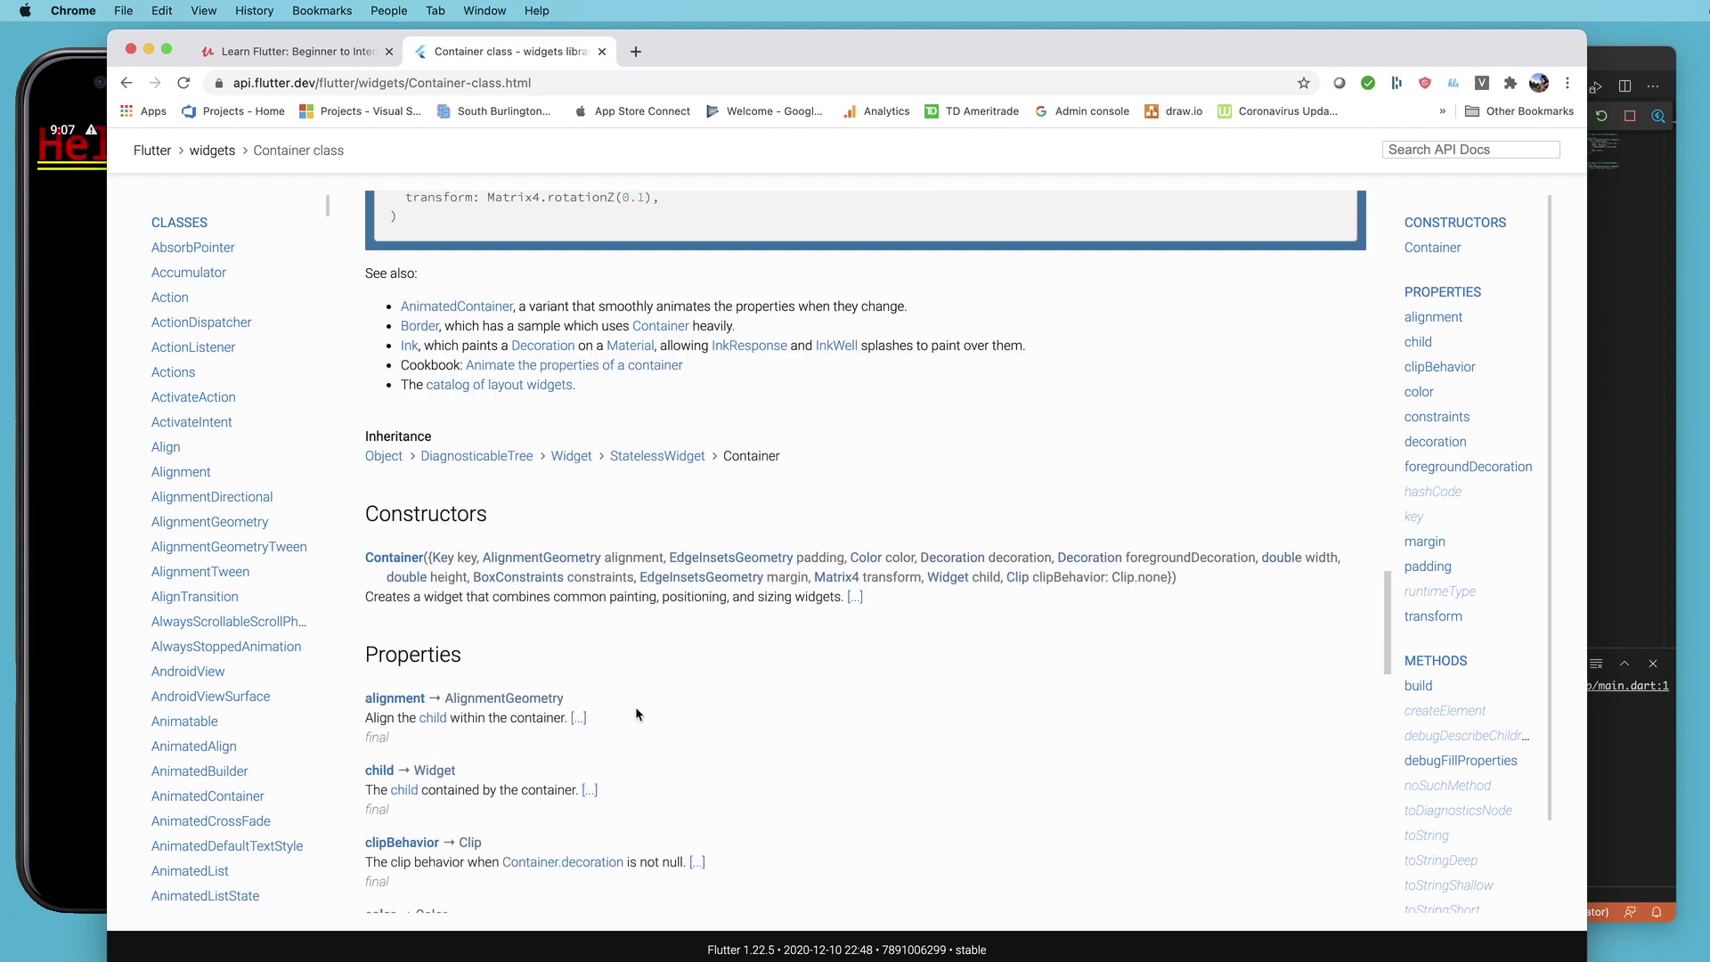
scroll(655, 688, down, 2)
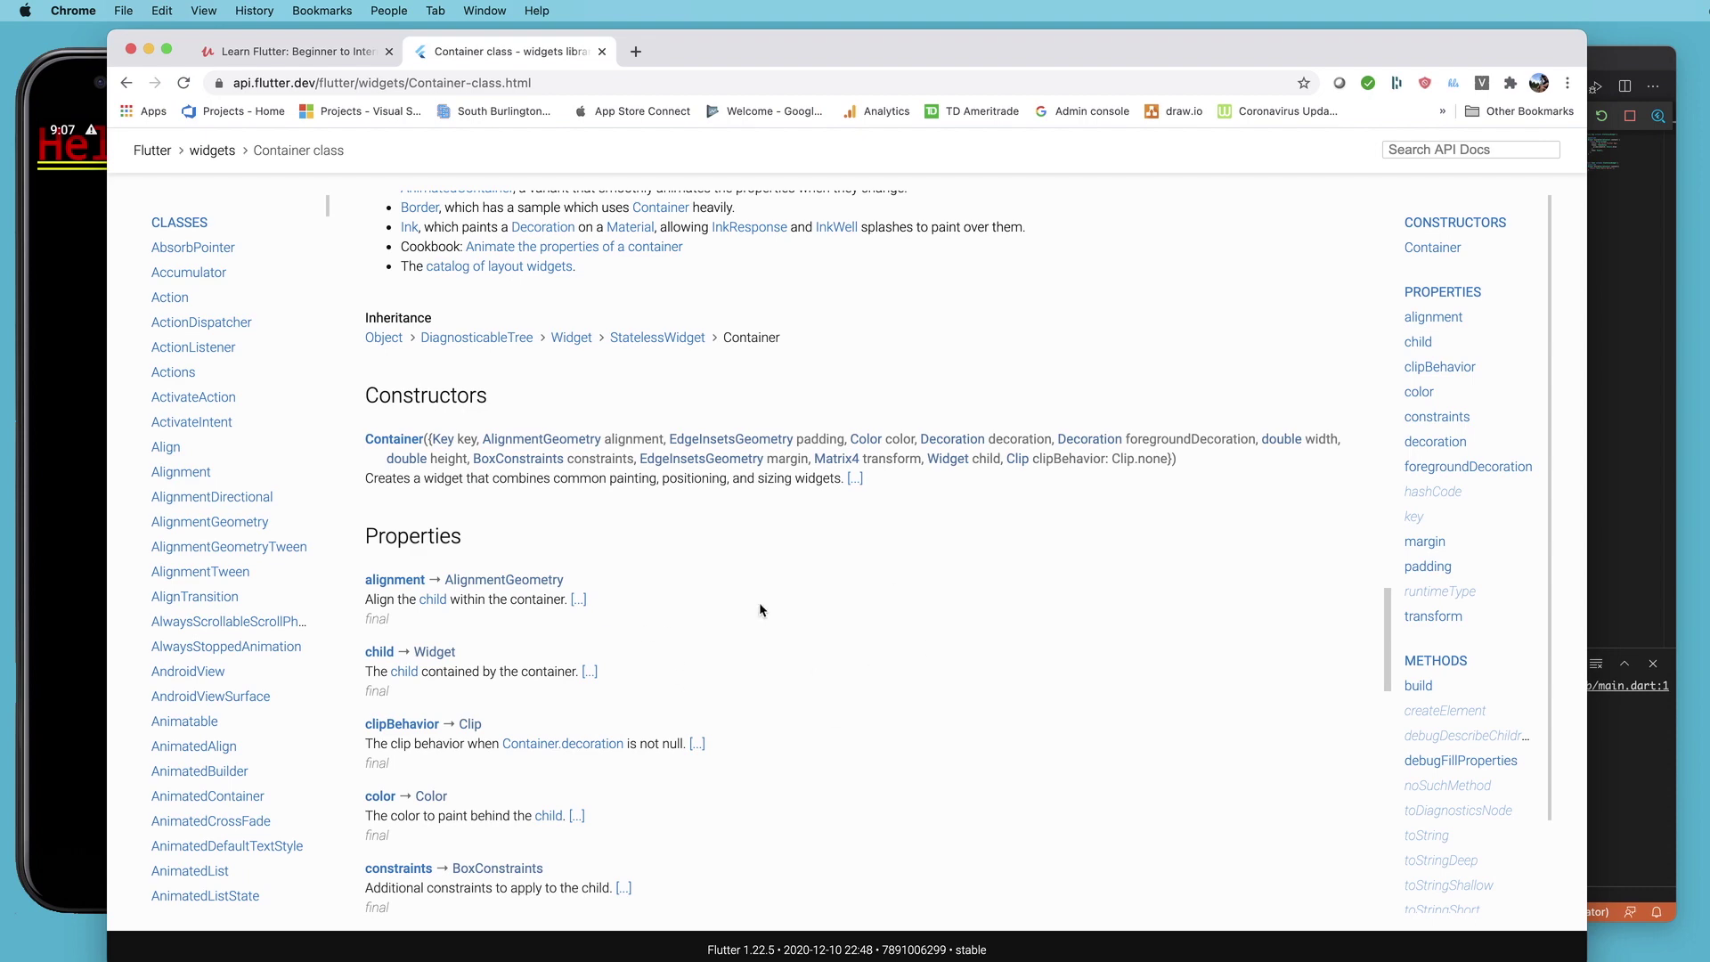
scroll(757, 606, down, 2)
scroll(738, 622, down, 4)
scroll(708, 653, down, 8)
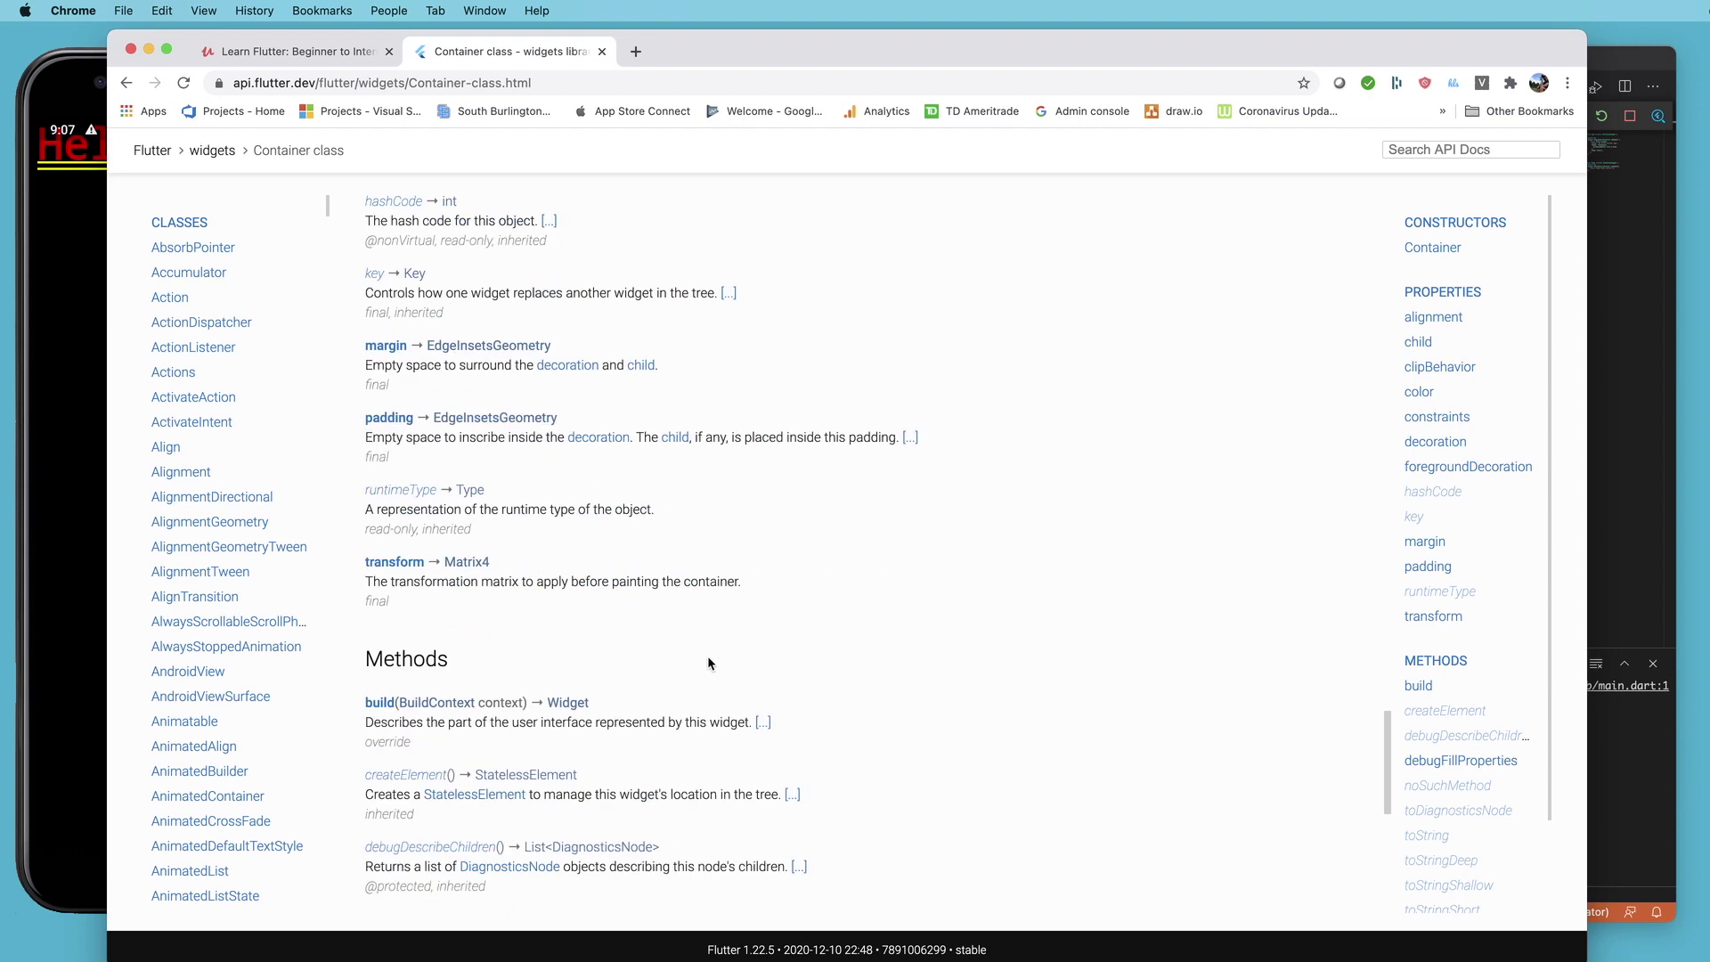
scroll(700, 614, down, 2)
scroll(696, 573, down, 2)
scroll(749, 578, up, 4)
scroll(781, 585, up, 10)
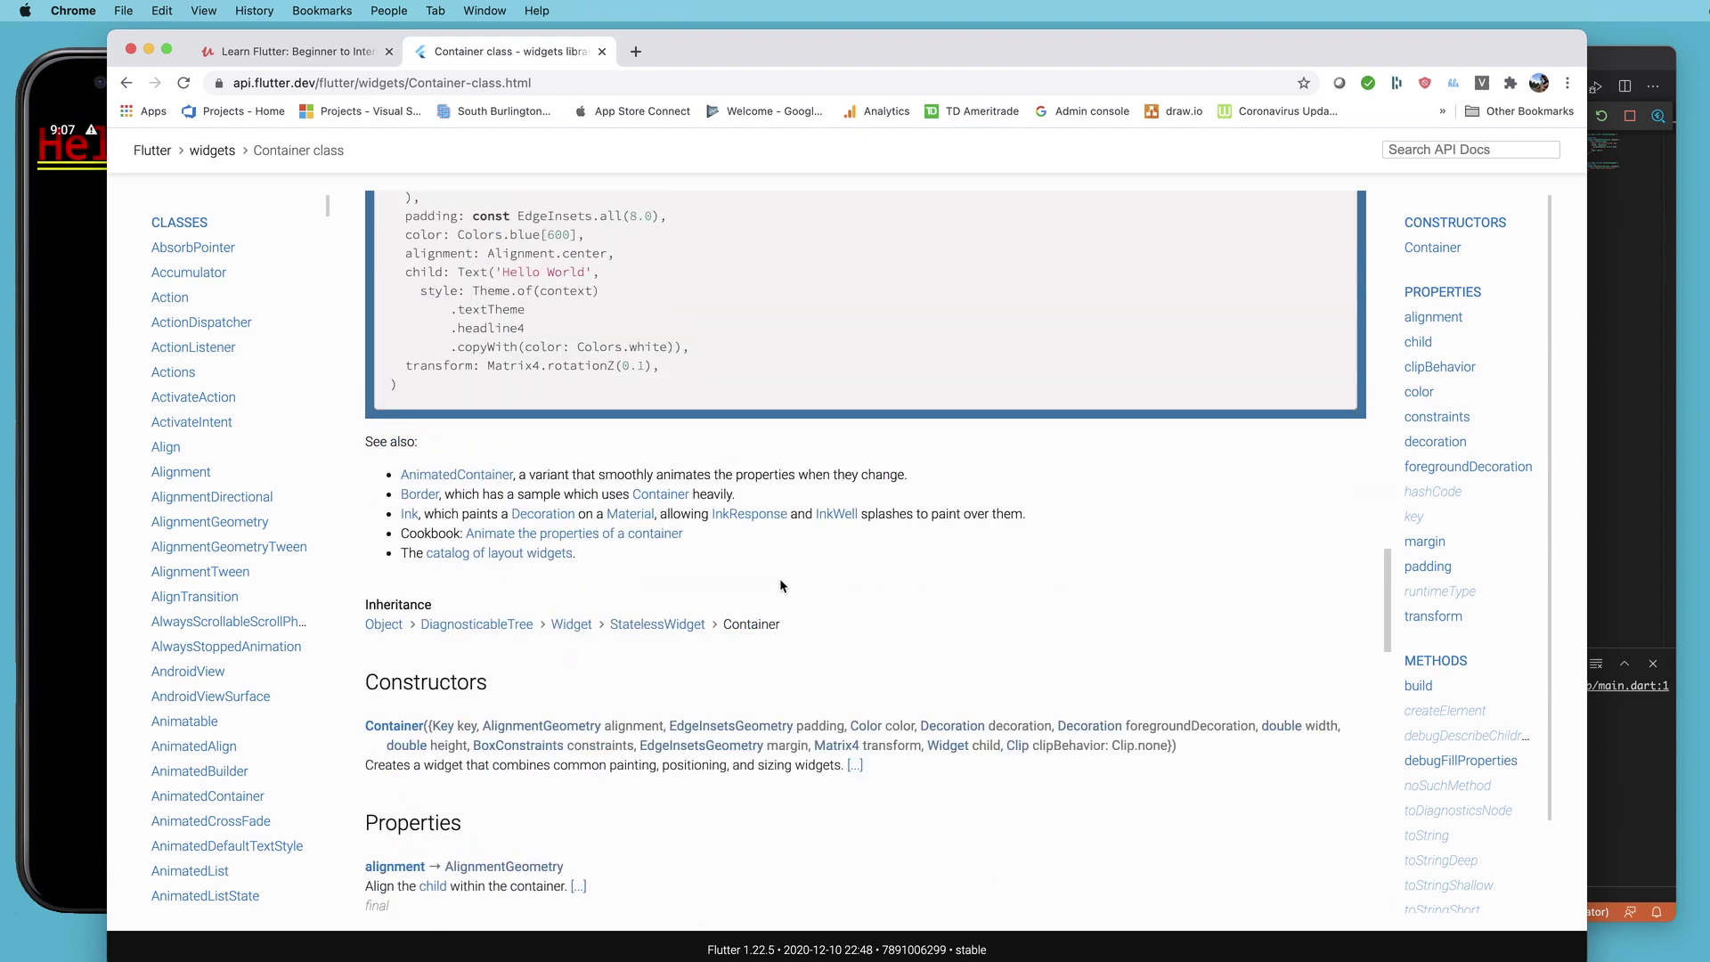
scroll(803, 581, up, 5)
scroll(735, 641, up, 8)
scroll(721, 668, up, 2)
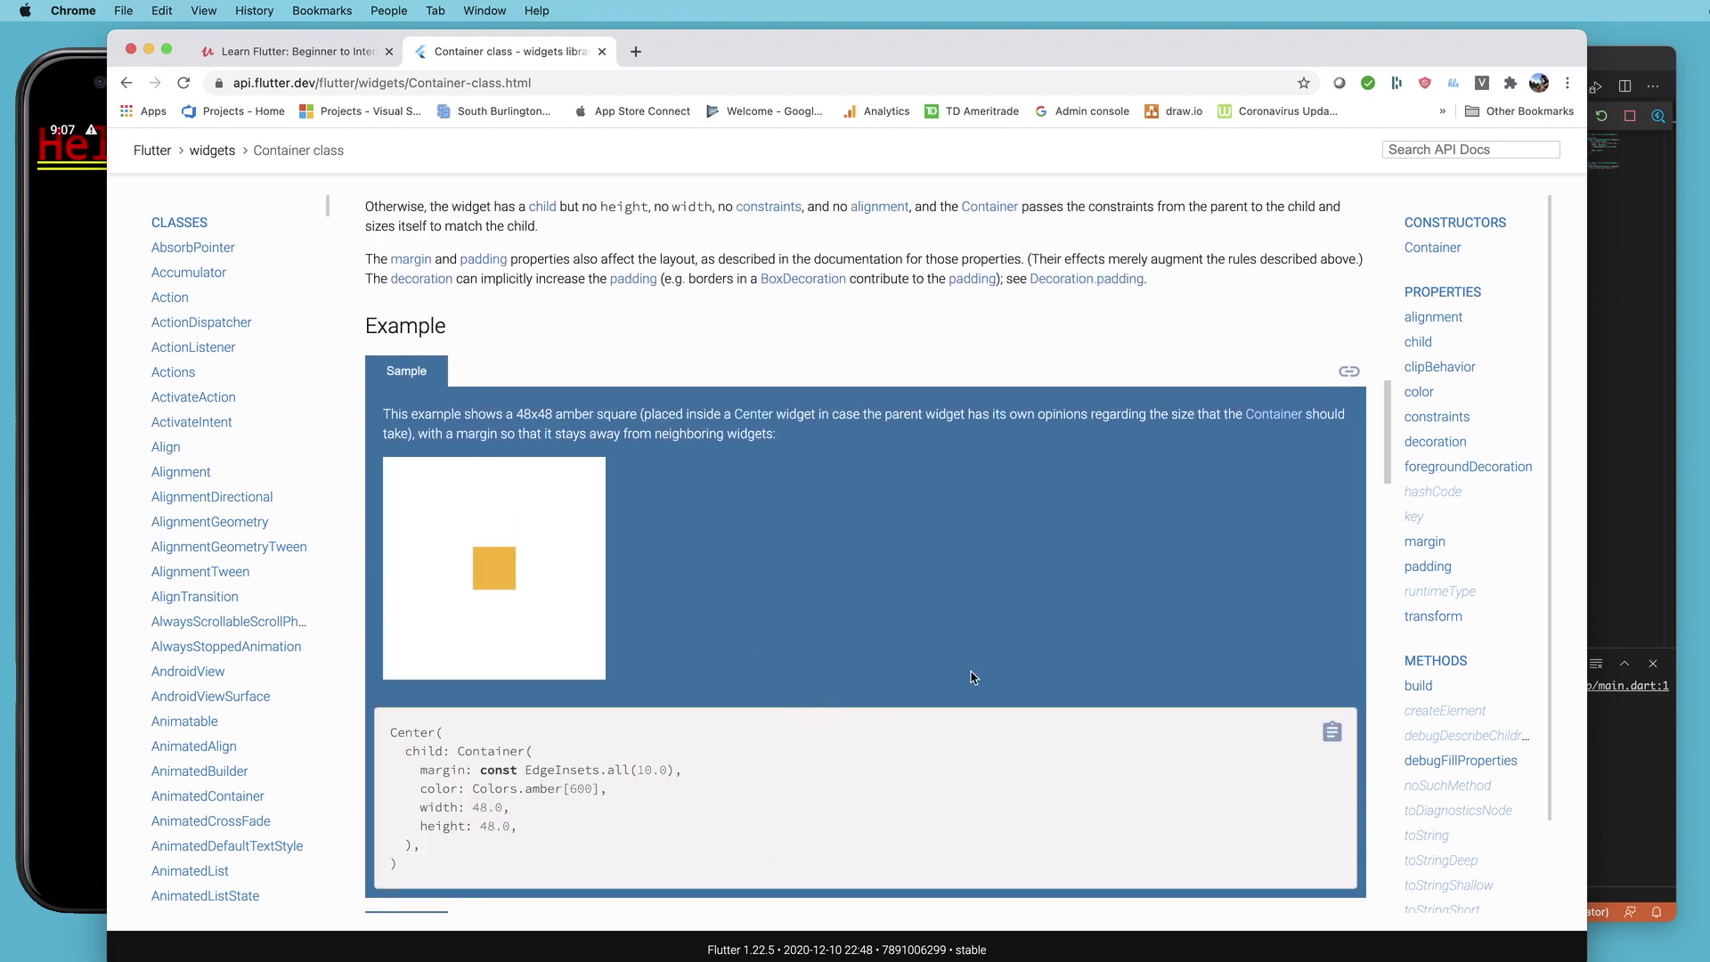
scroll(943, 715, up, 6)
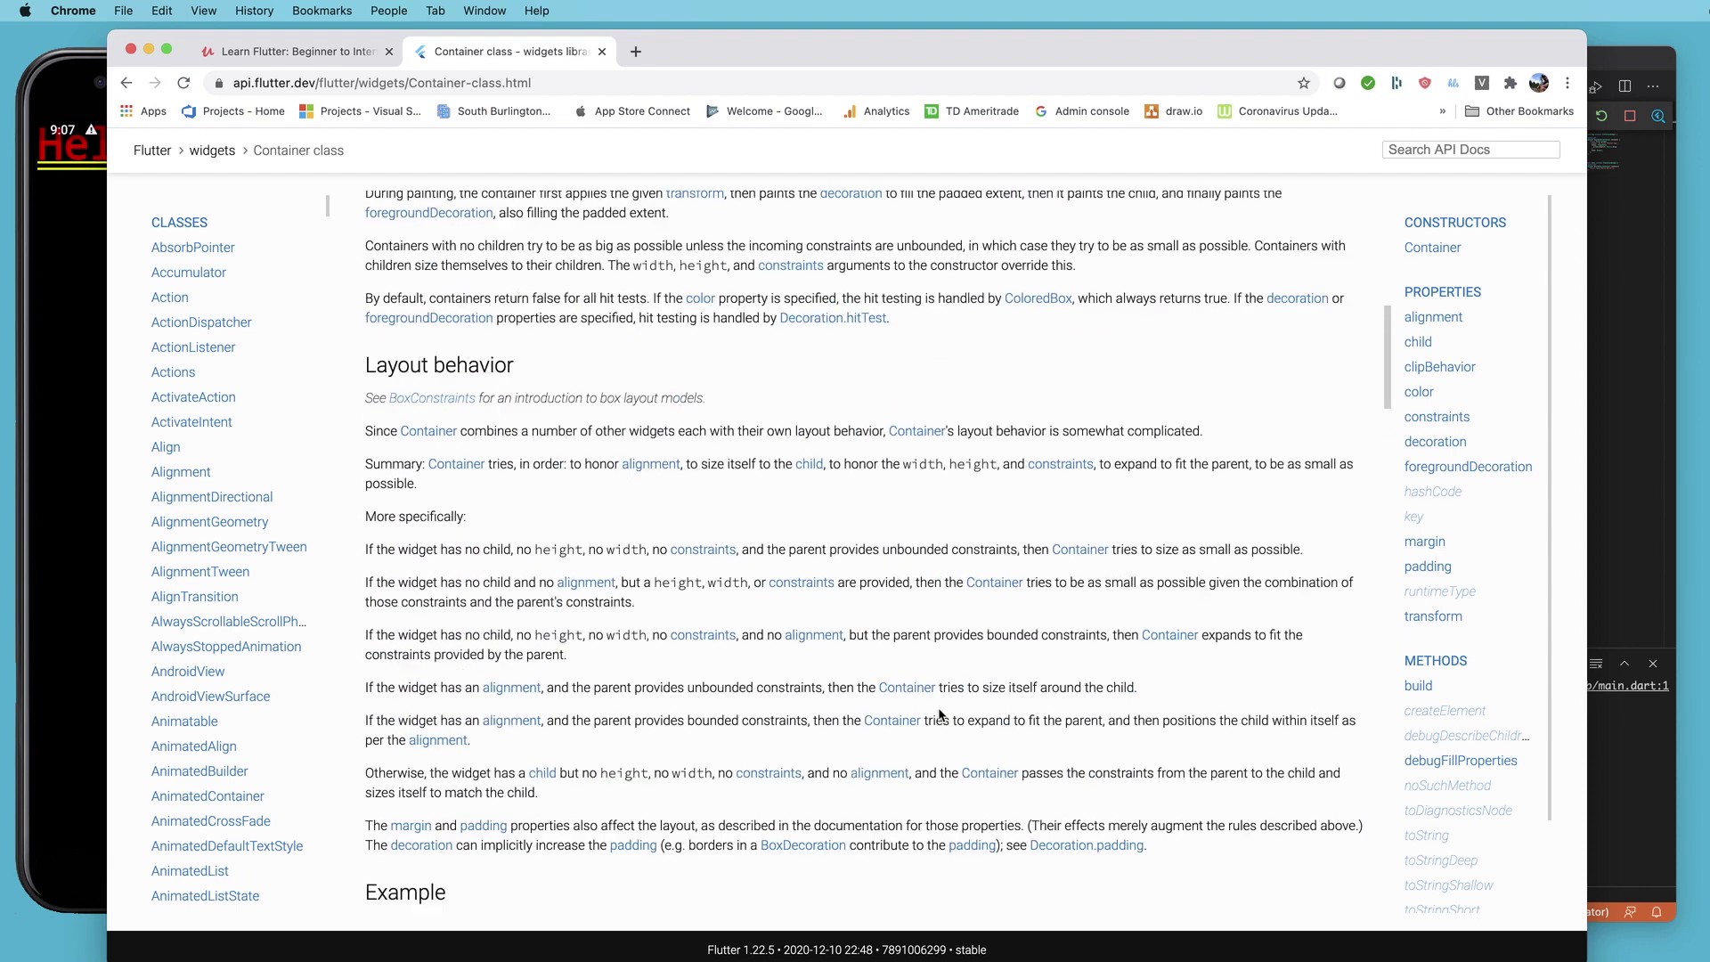
scroll(944, 715, up, 4)
- Go back from the Container class reference to the Basic widgets page
click(126, 82)
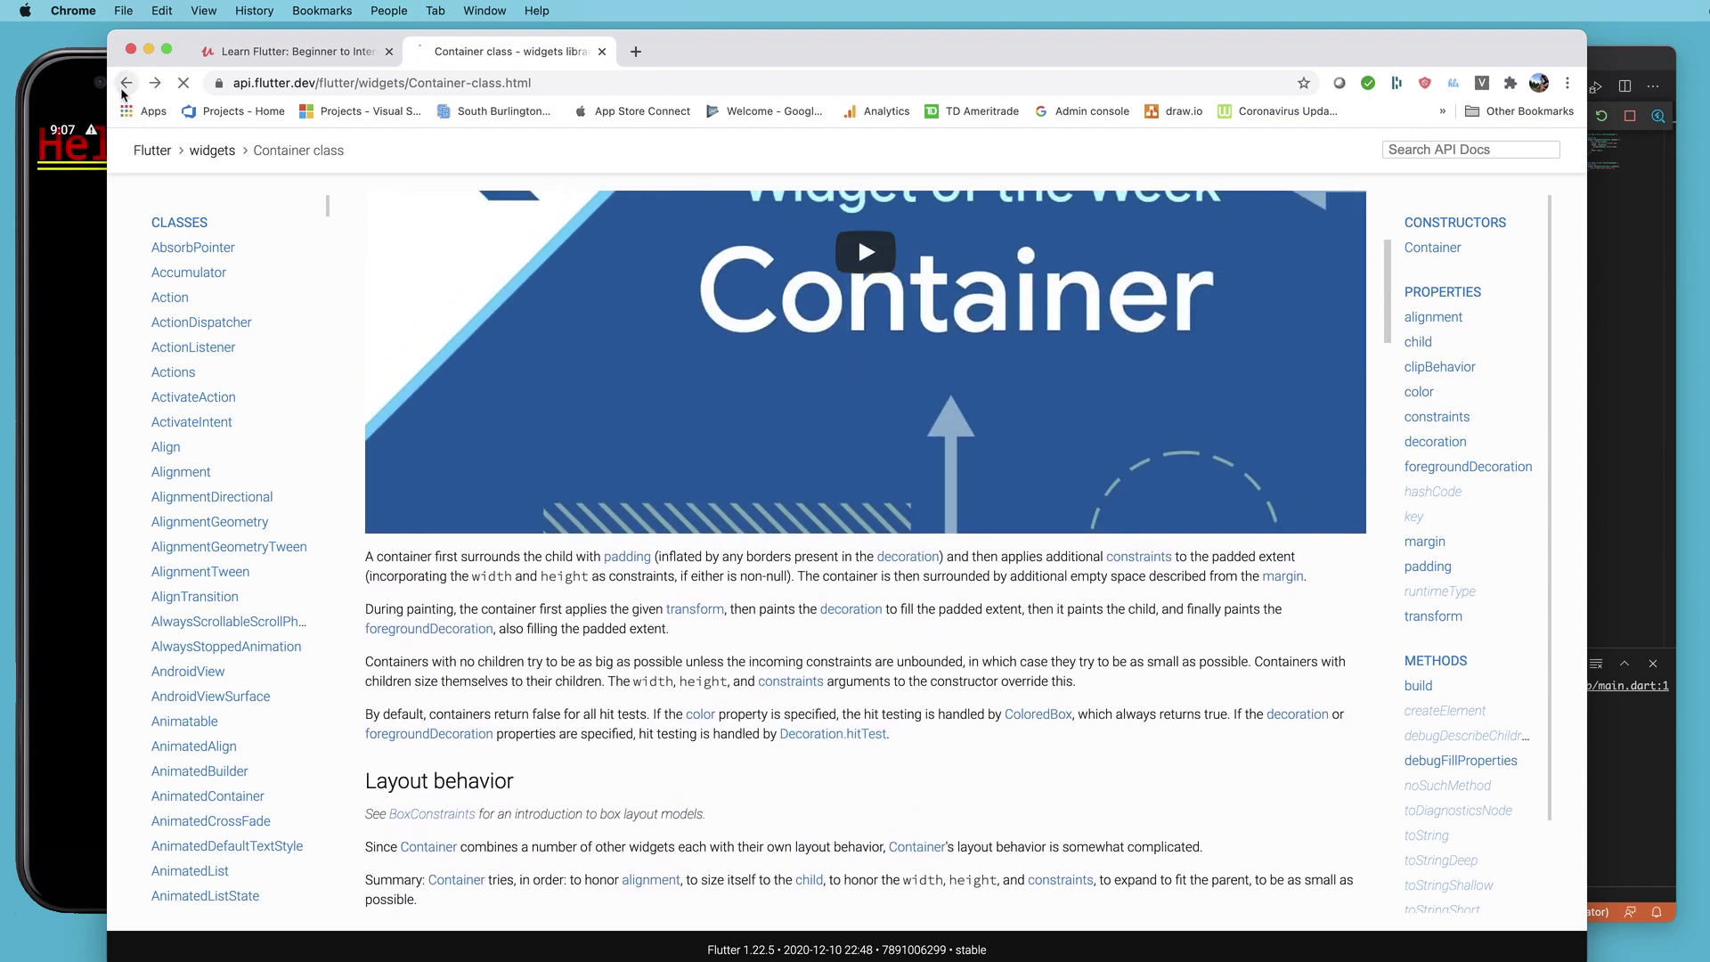
scroll(801, 908, down, 1)
scroll(801, 908, down, 4)
scroll(786, 886, down, 3)
scroll(787, 887, down, 3)
scroll(786, 856, down, 3)
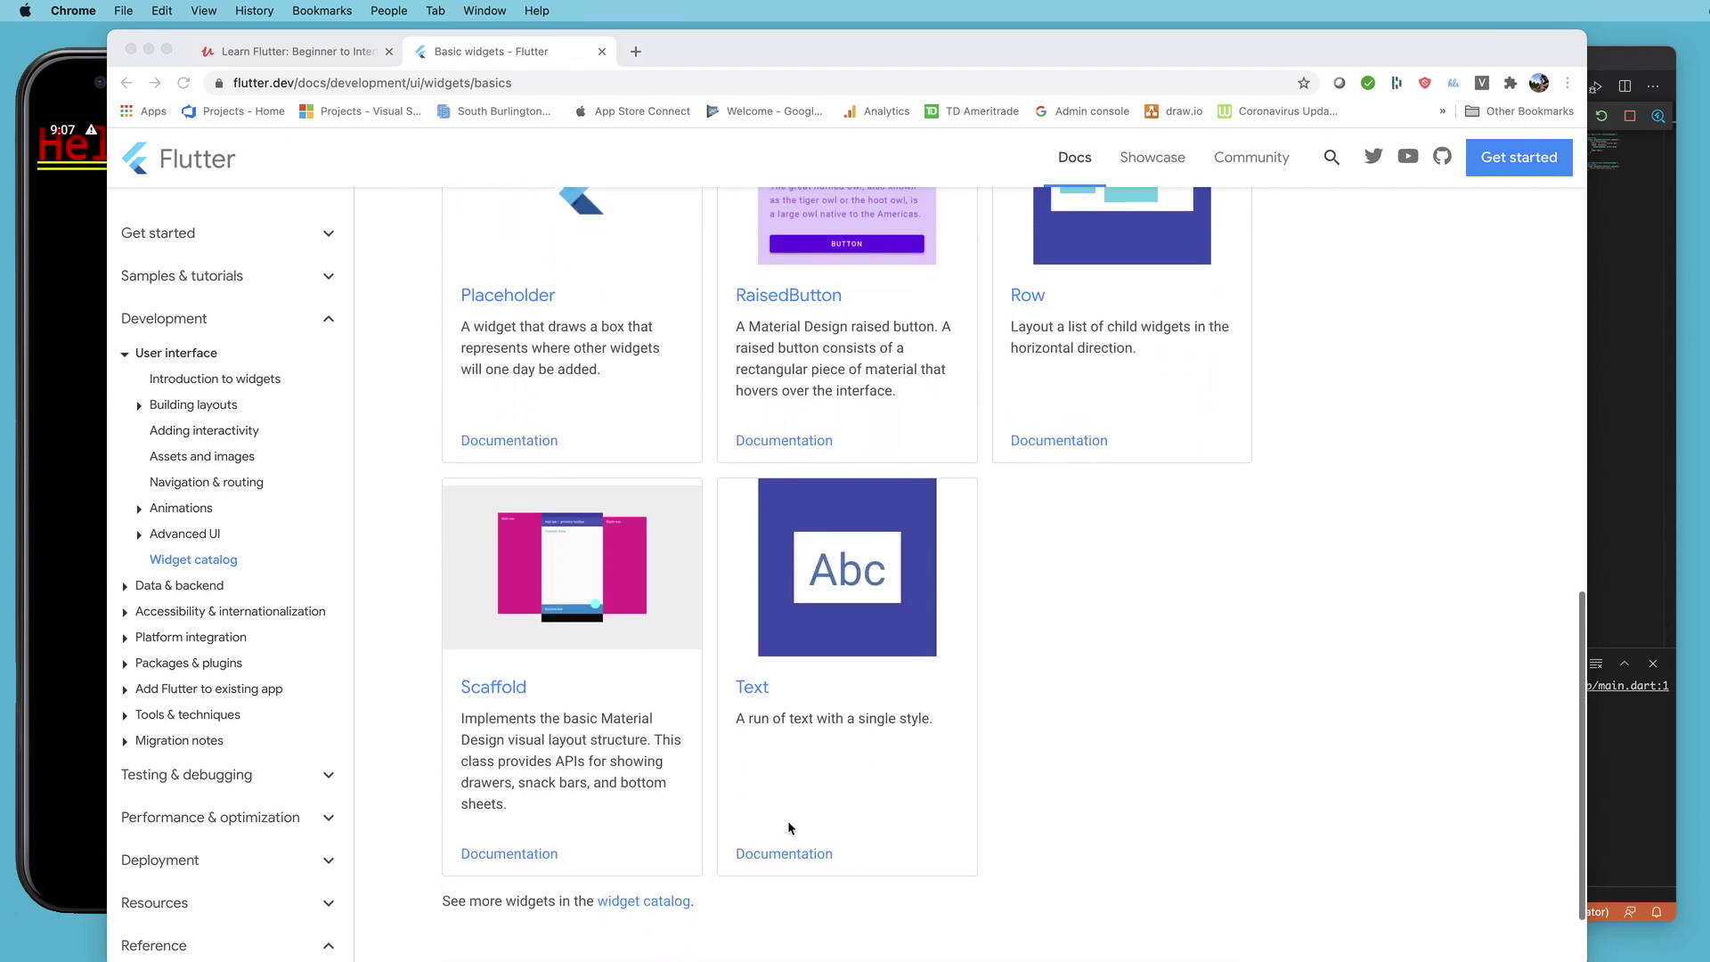
scroll(787, 821, down, 1)
scroll(802, 820, up, 2)
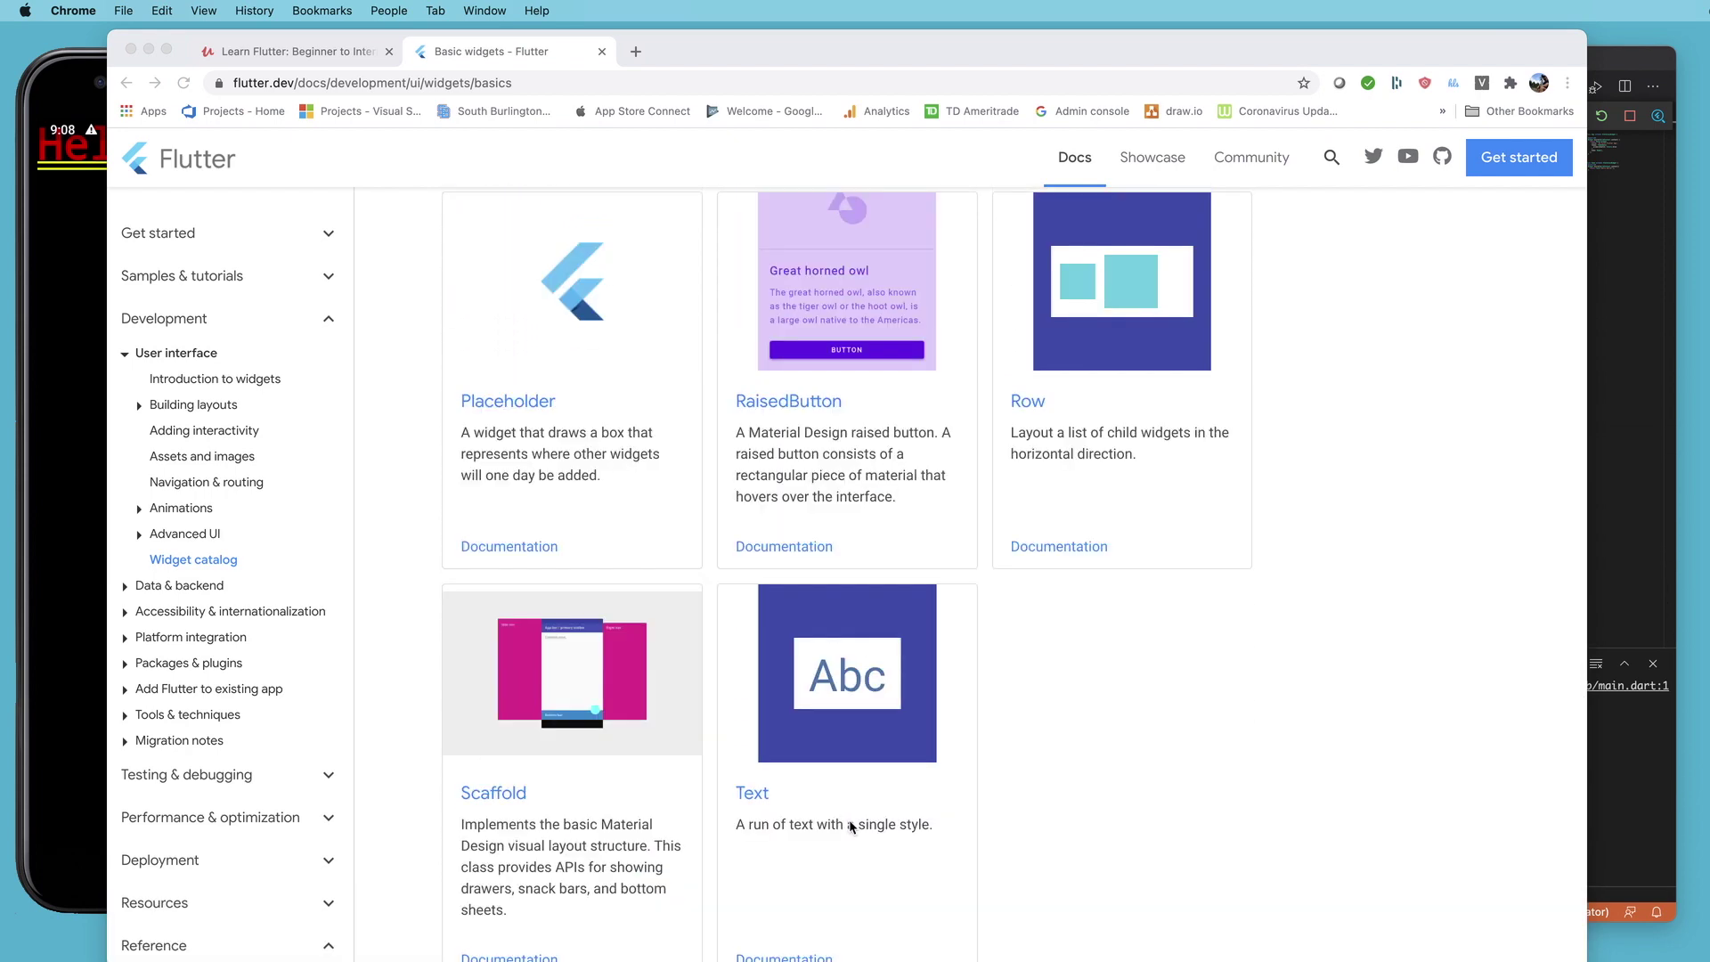
scroll(820, 825, up, 2)
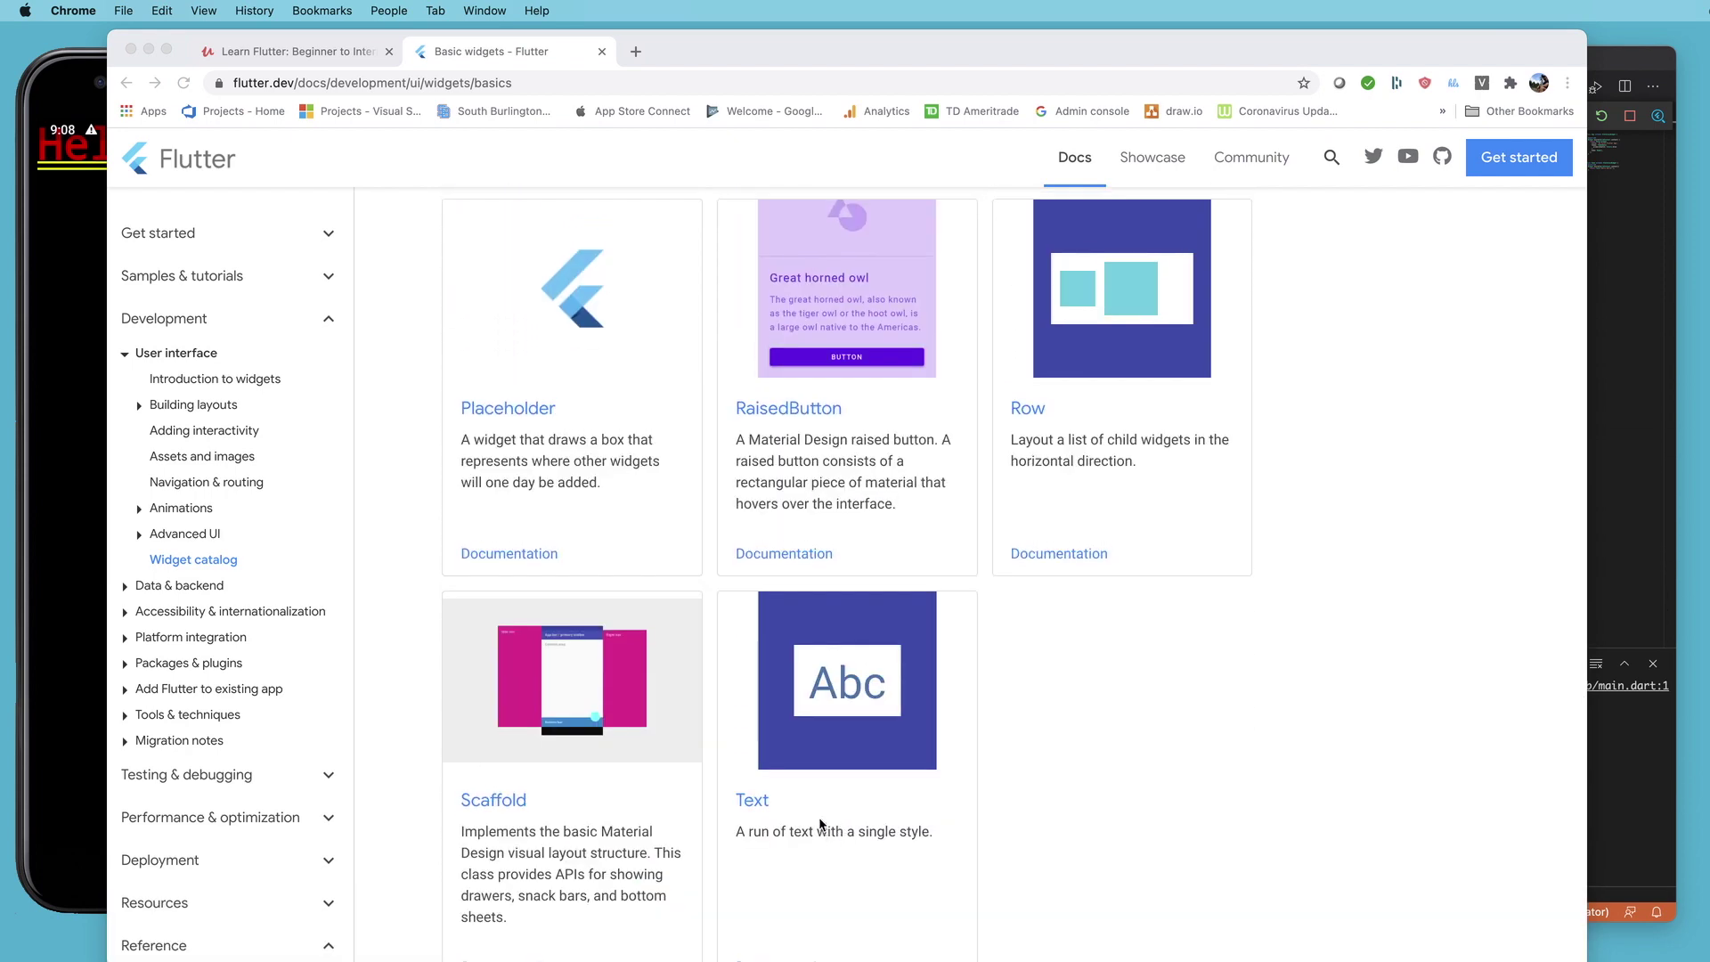
scroll(864, 807, up, 1)
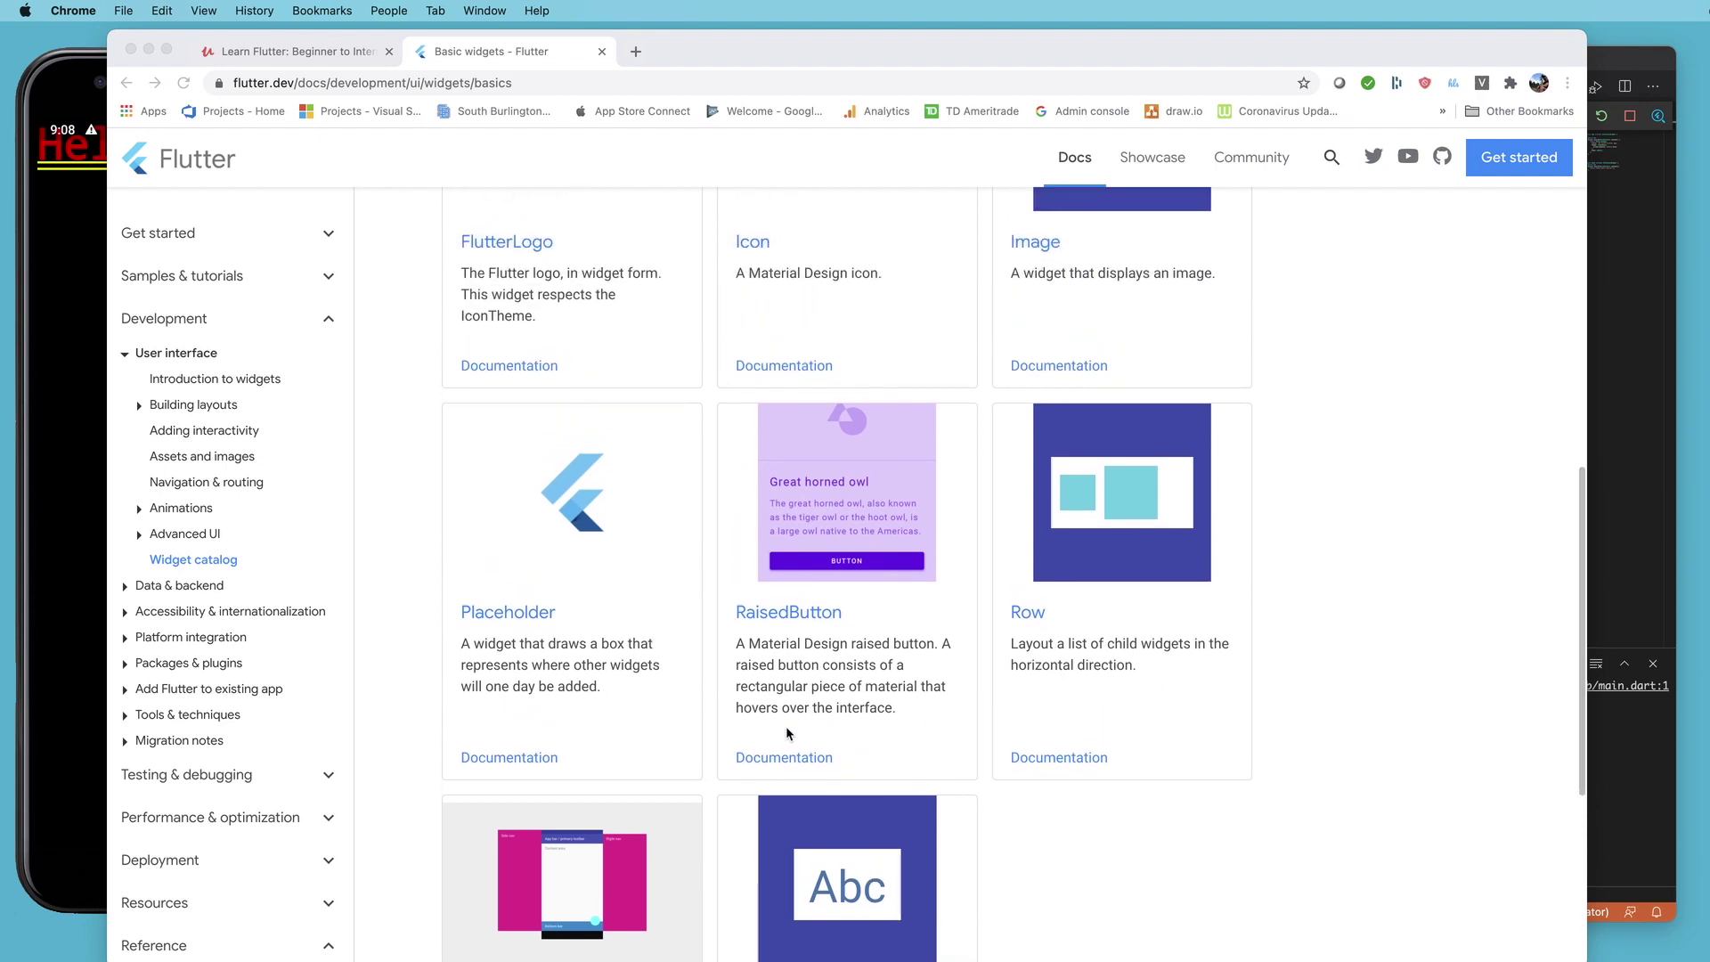
scroll(860, 726, down, 2)
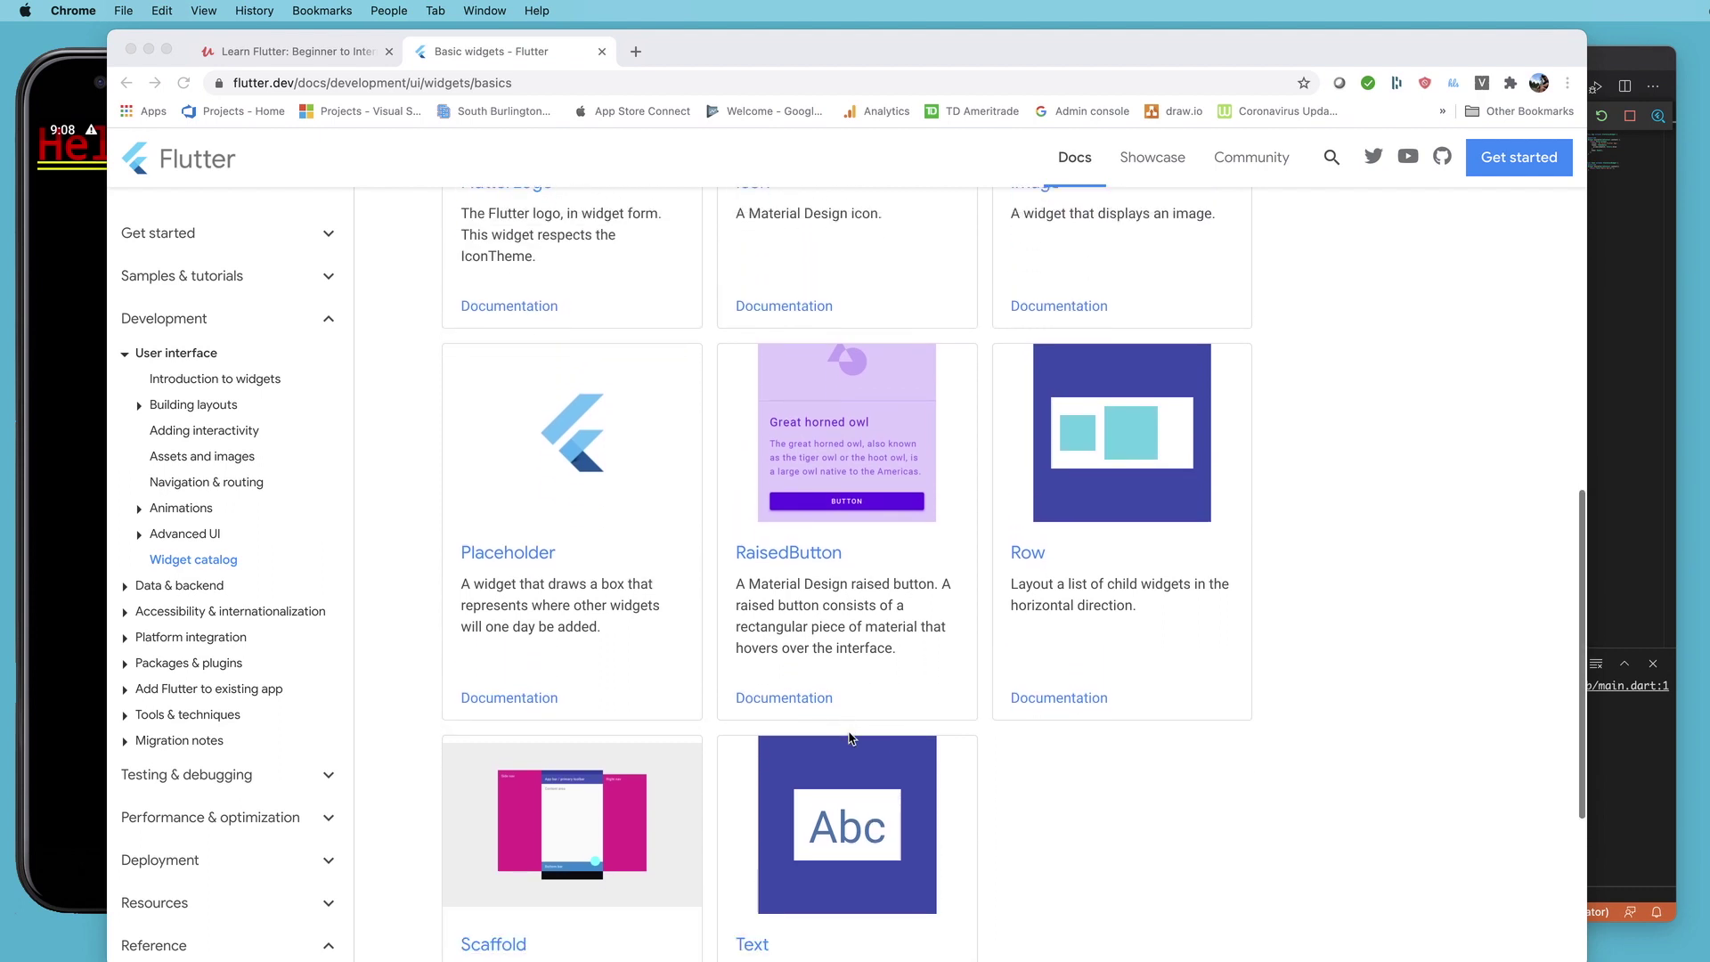
scroll(882, 736, down, 2)
scroll(916, 758, down, 1)
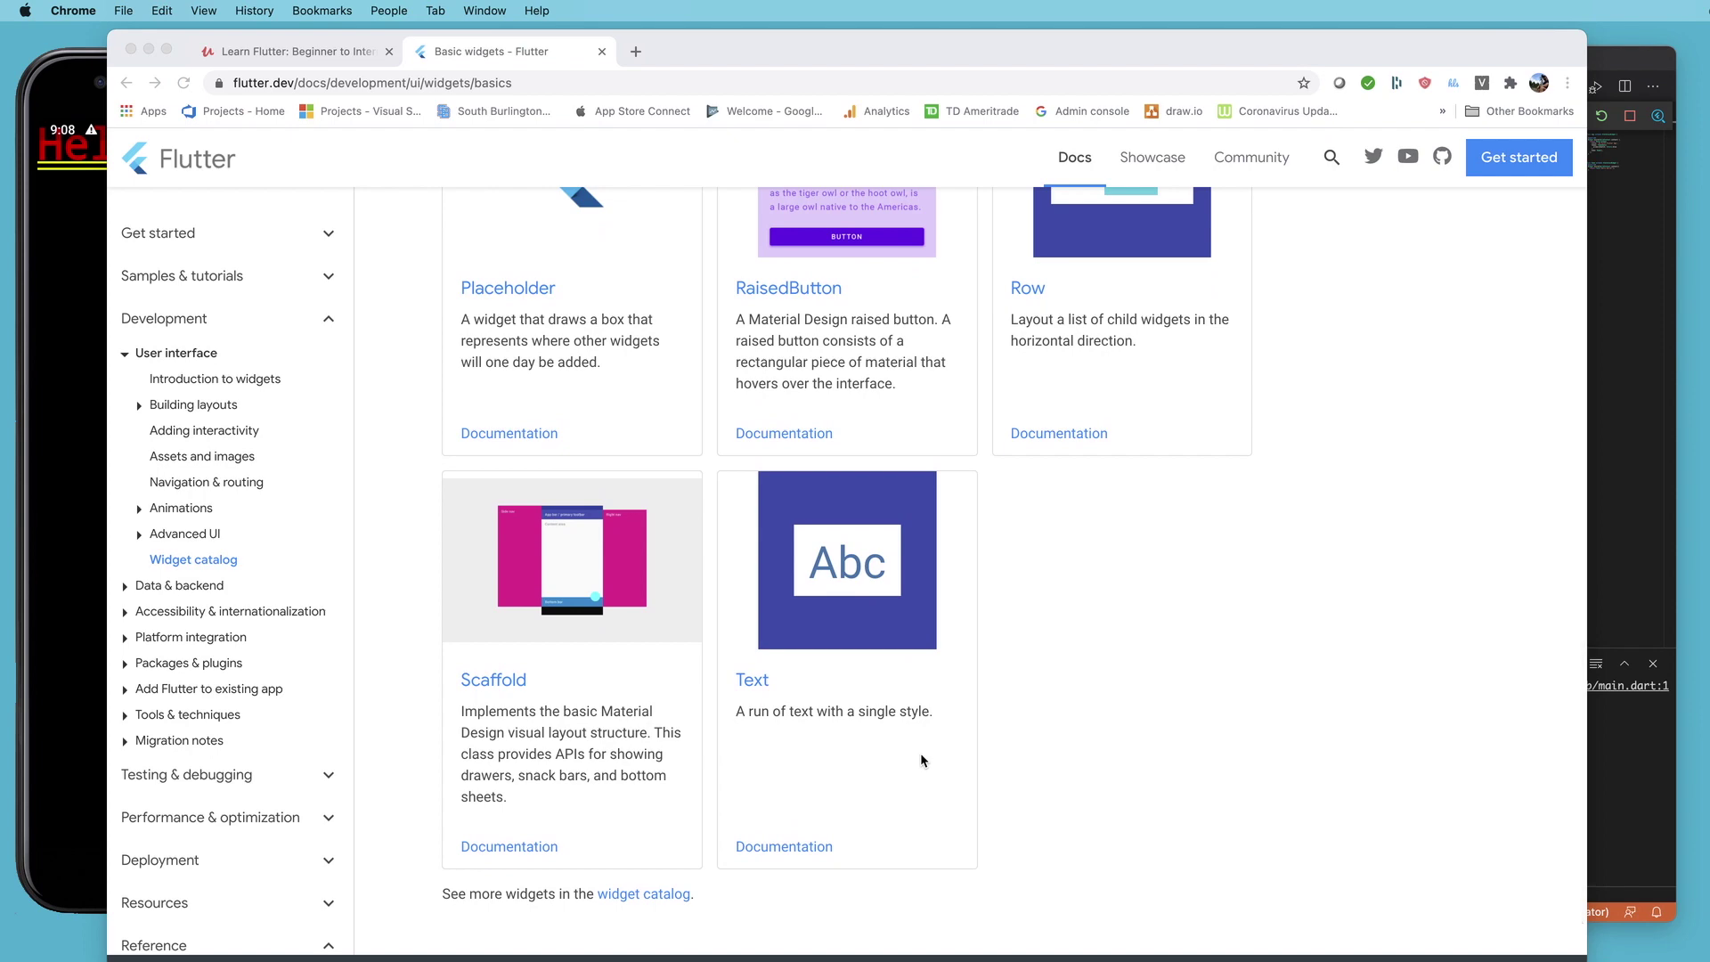